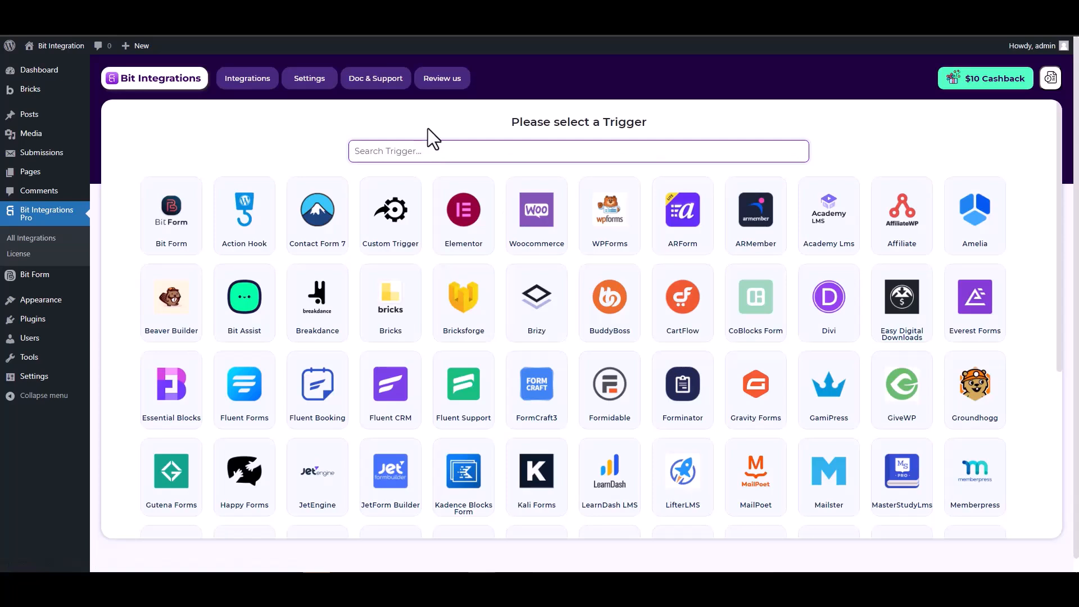
Step: Search 'br', pick Bricksforge as the trigger and start fetching its form fields
type("br")
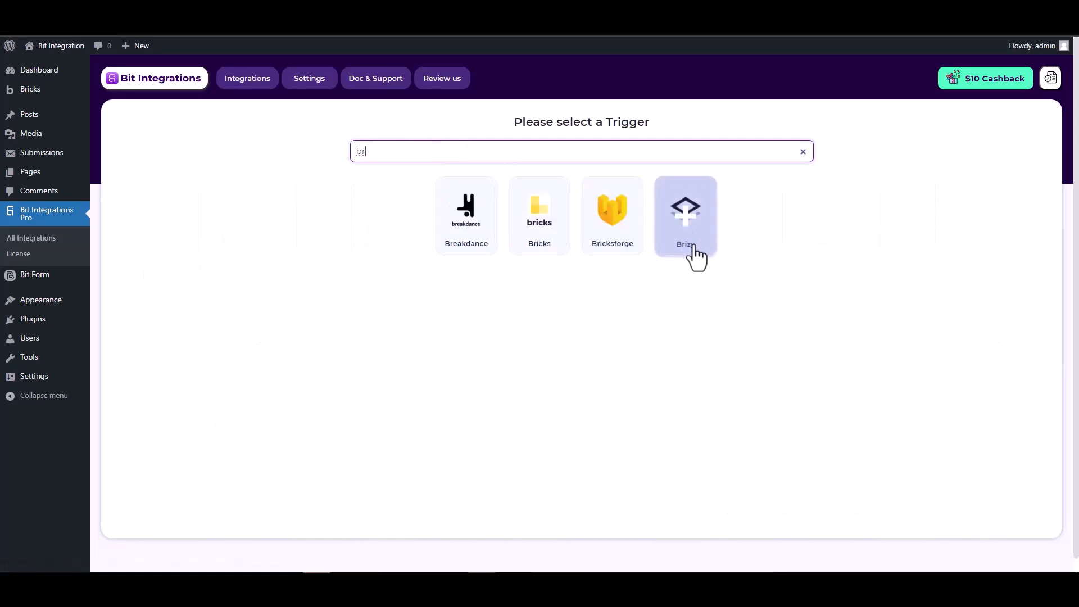
left_click(621, 241)
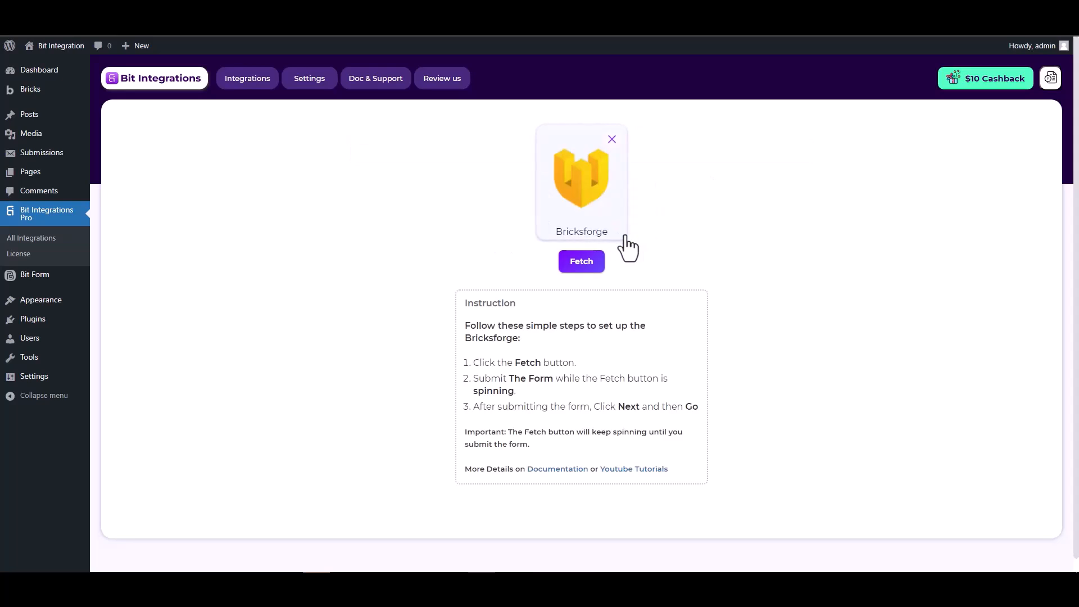
left_click(570, 269)
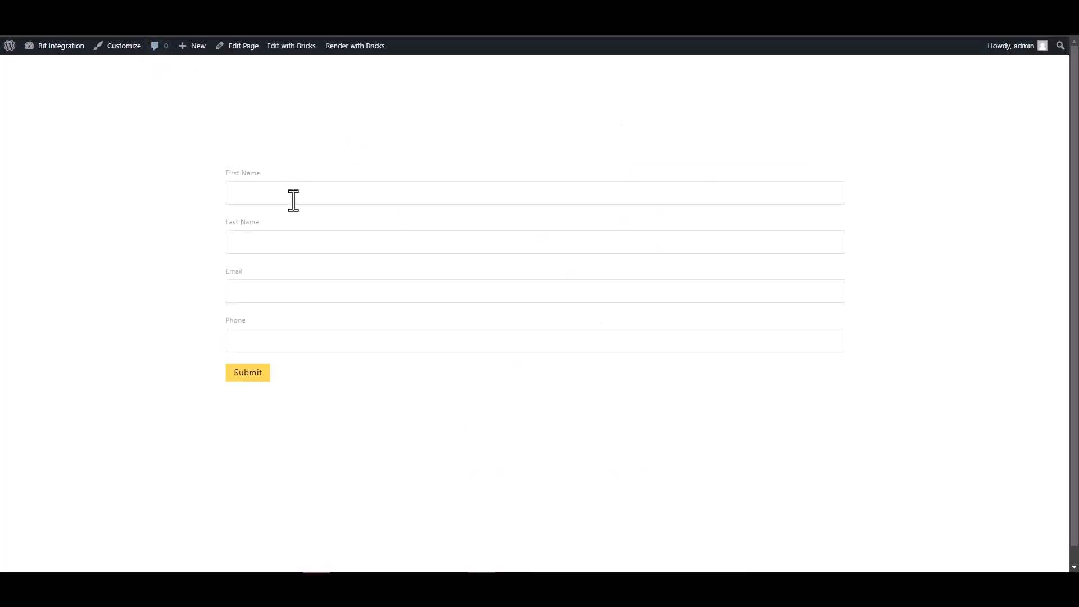
Step: Submit the Bricks form with first name test, last name test1, an e-mail and phone number
left_click(293, 201)
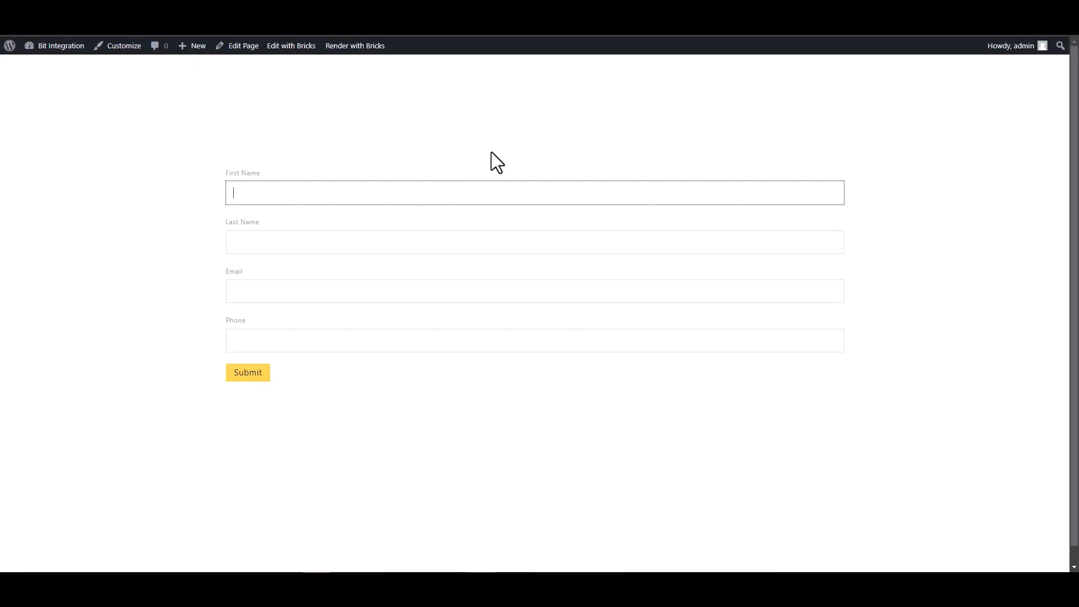
left_click(622, 241)
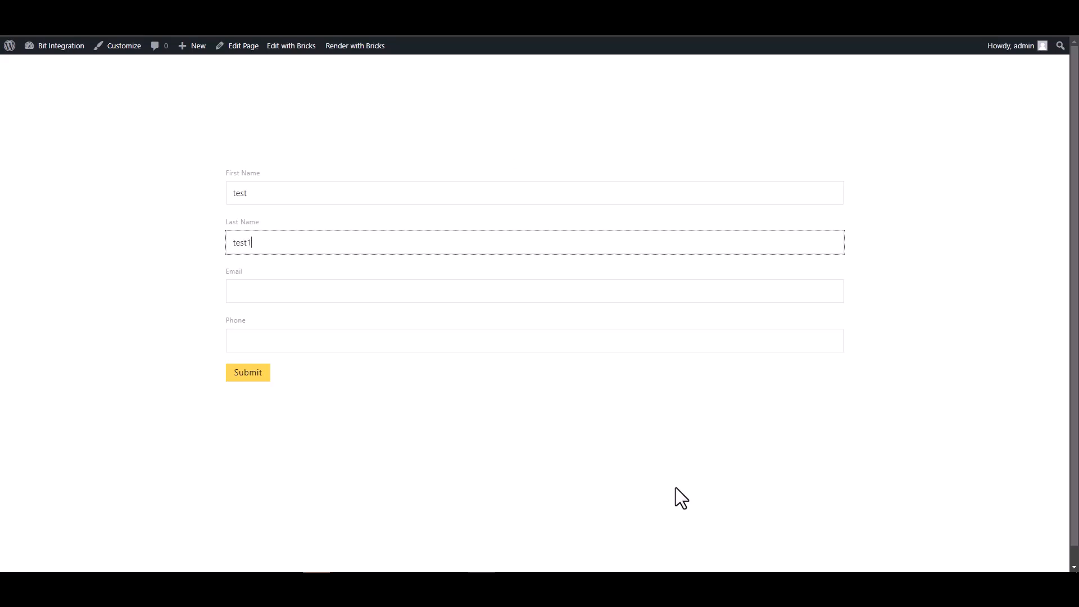
left_click(798, 296)
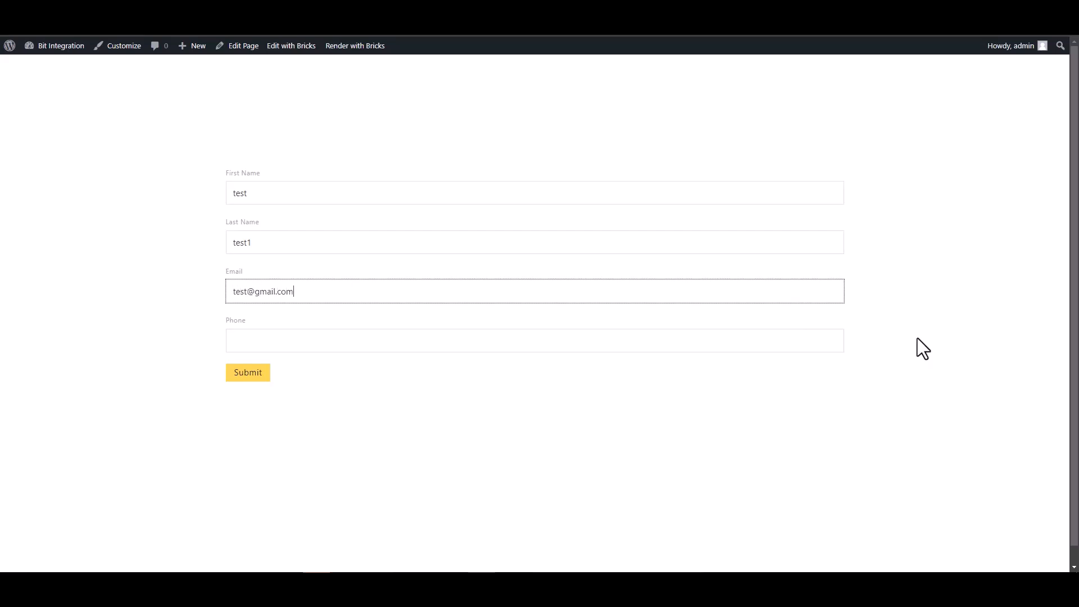
left_click(747, 346)
type("123456")
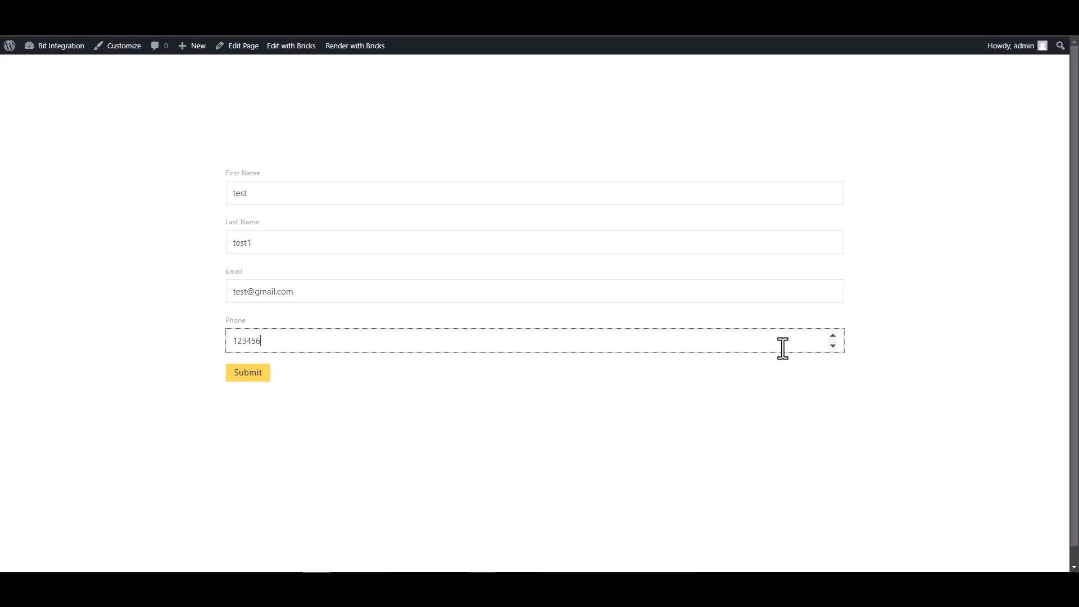
left_click(262, 373)
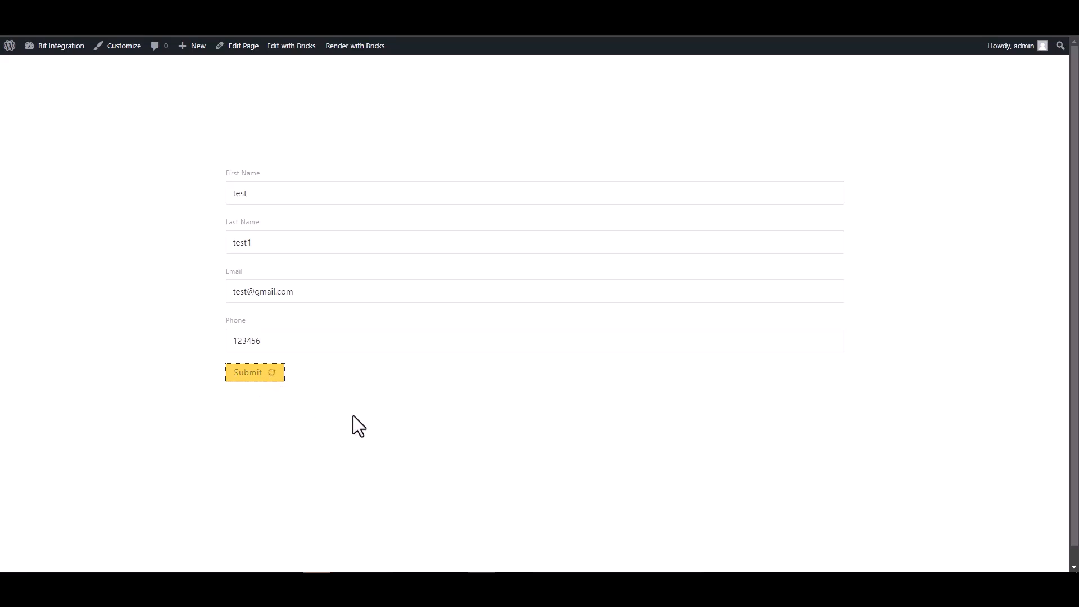
left_click_drag(296, 408, 509, 437)
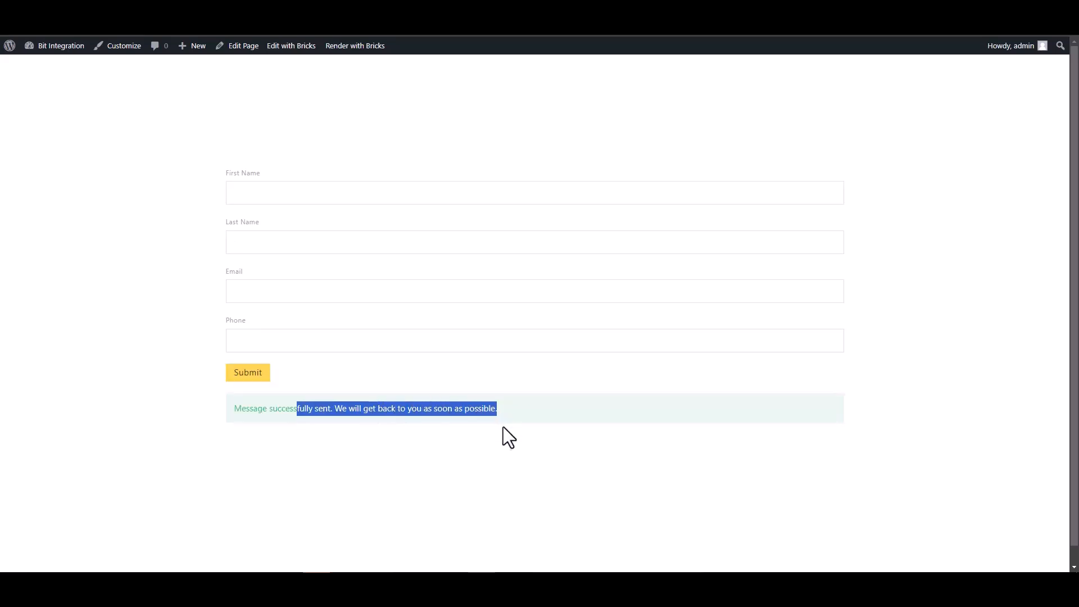
left_click(359, 459)
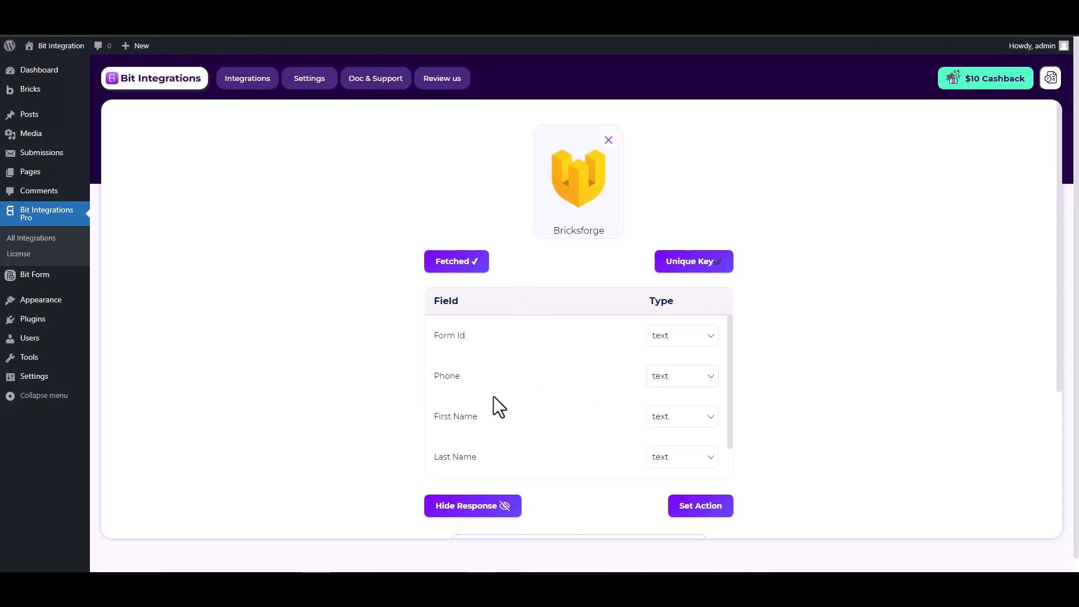
Step: Search 'flow' and select FlowMattic as the integration's action
scroll(647, 386, "down", 2)
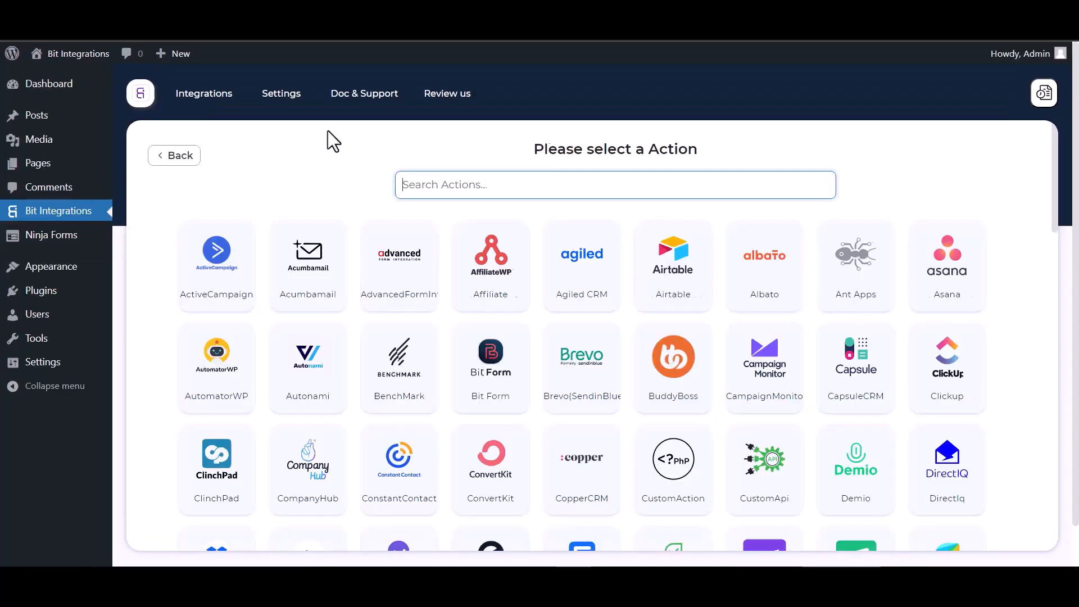
type("flow")
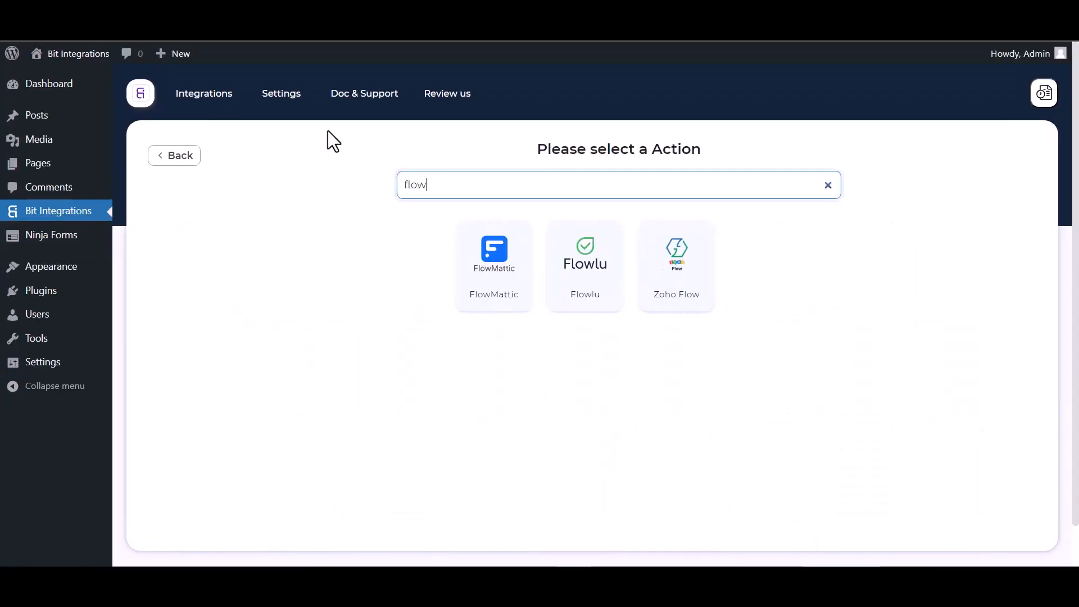
left_click(502, 284)
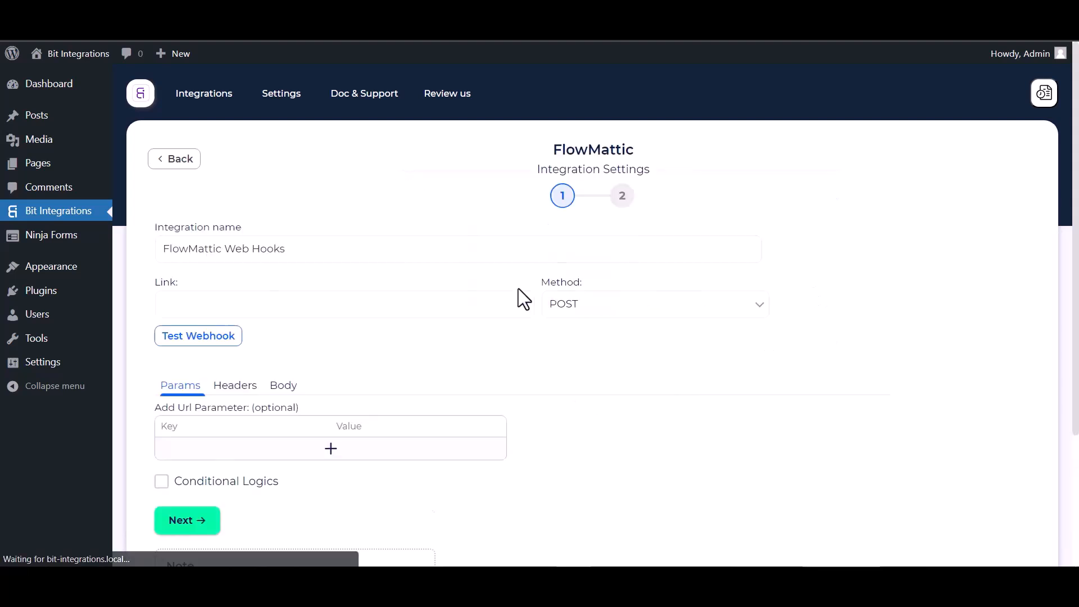
left_click(213, 304)
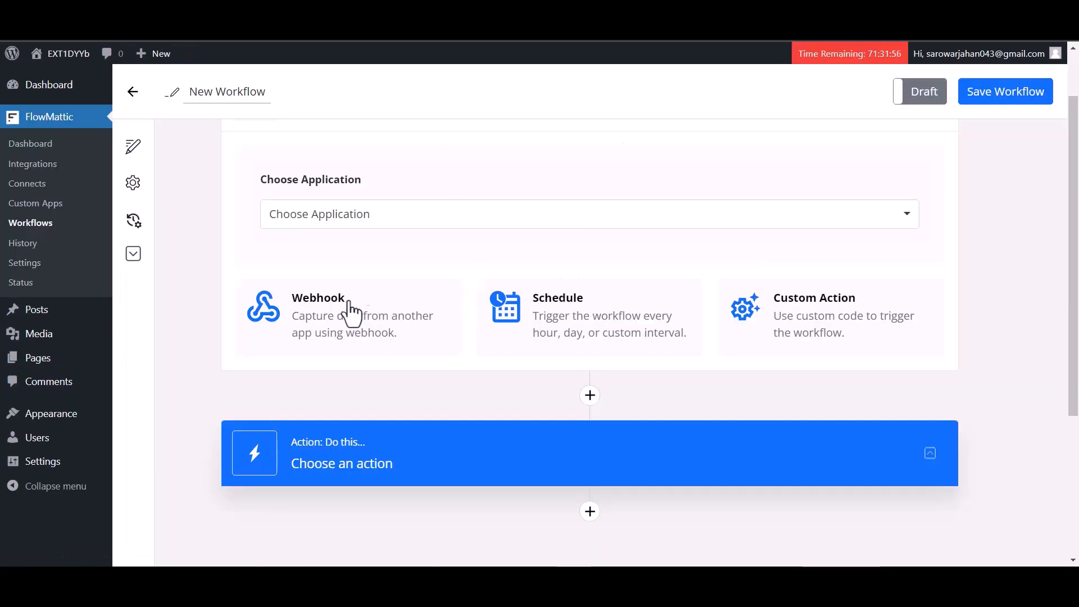
Step: Set Webhooks as the FlowMattic trigger, copy its webhook URL and start capturing data
scroll(357, 261, "down", 1)
left_click(356, 260)
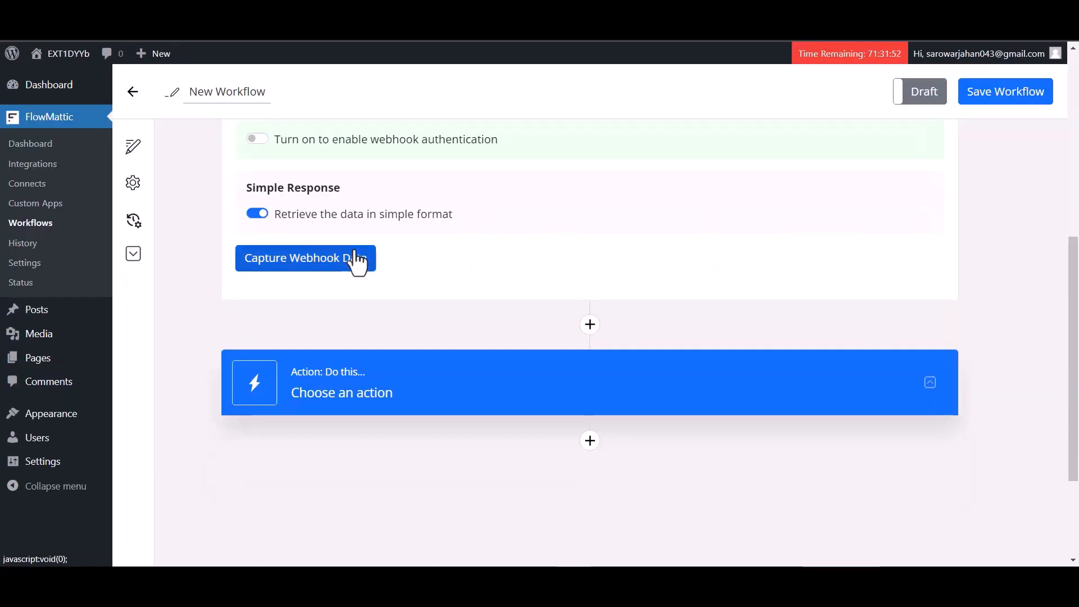
scroll(638, 361, "up", 7)
left_click(638, 361)
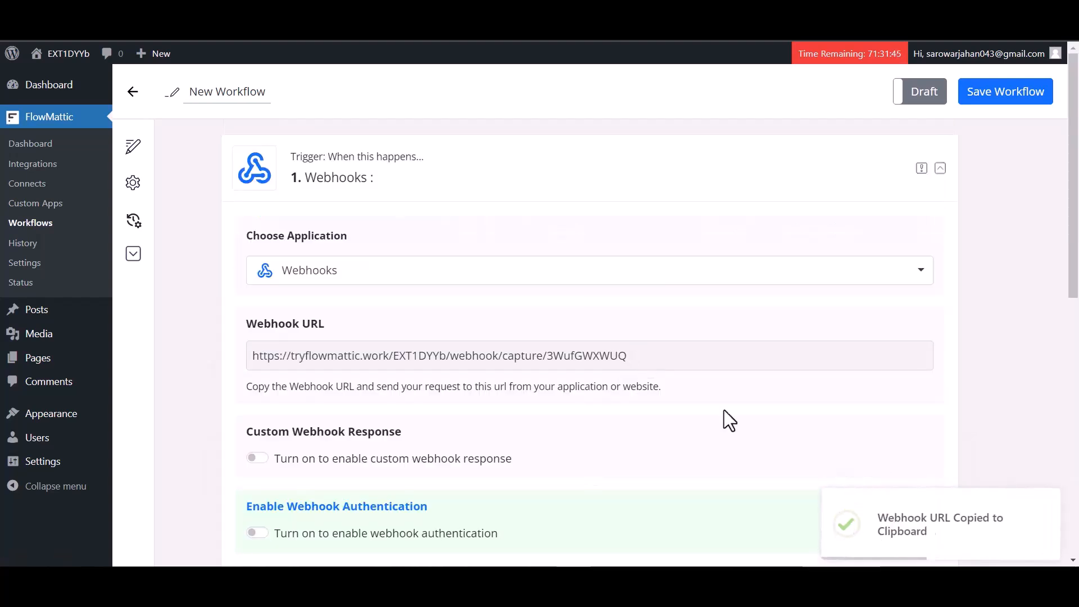
scroll(563, 445, "down", 2)
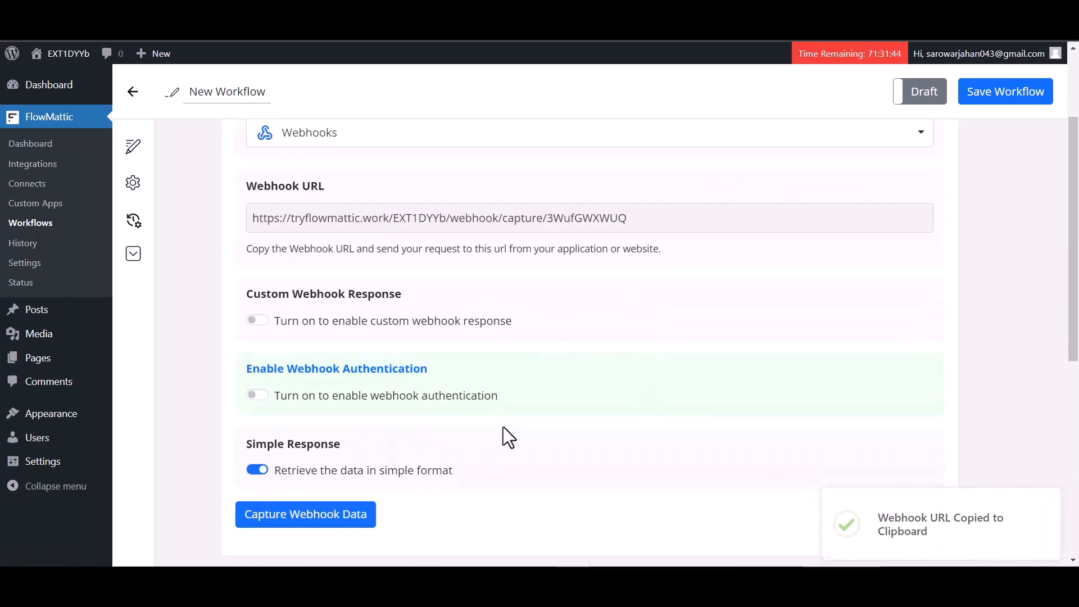
left_click(316, 522)
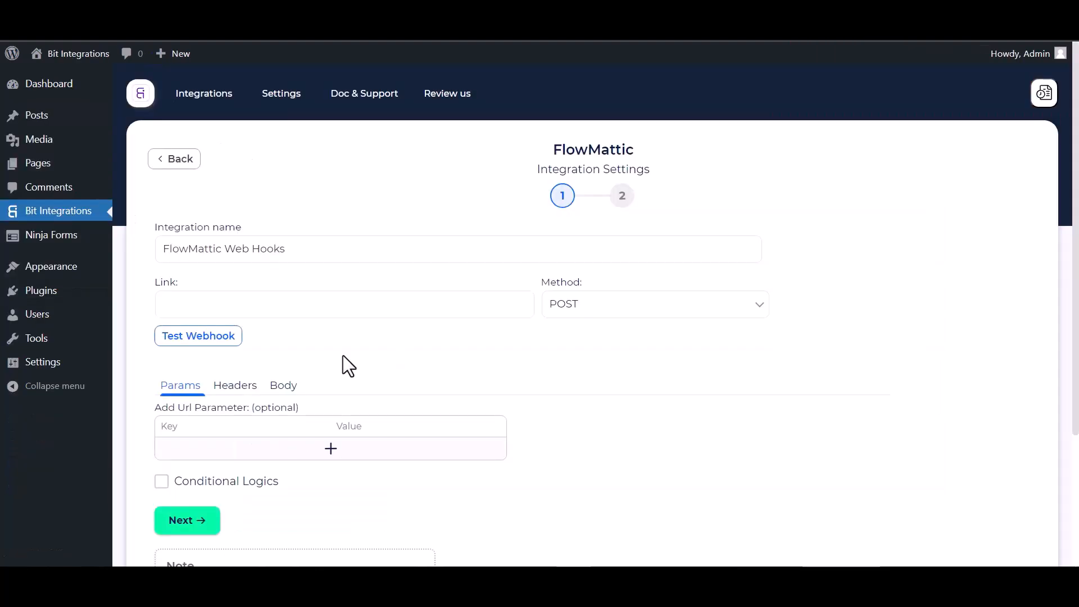
left_click(197, 305)
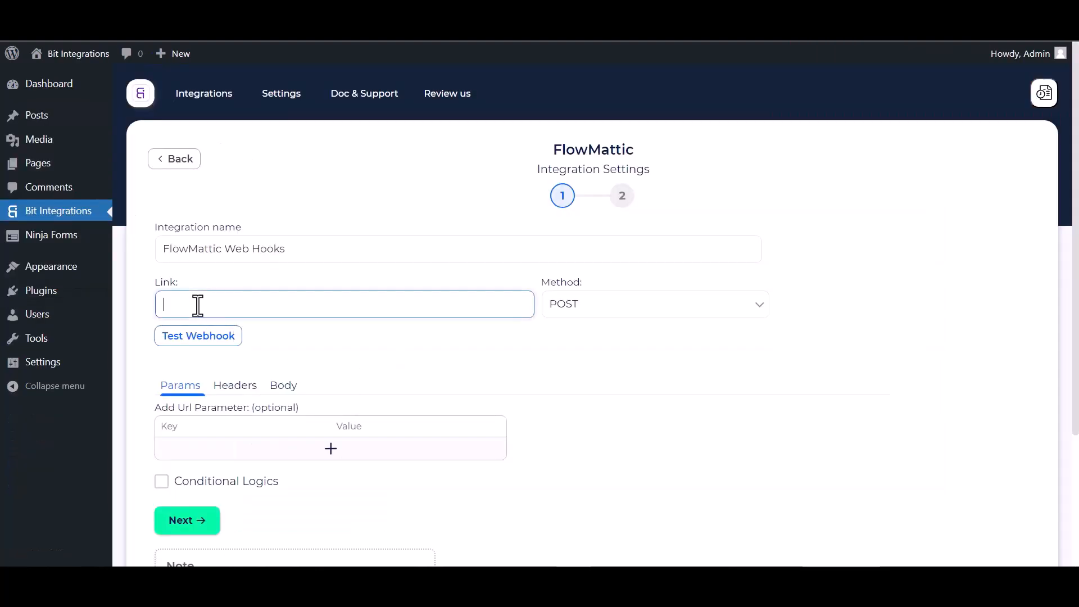
Step: Paste the webhook URL as the link and send all data as application/json
key("ctrl+v")
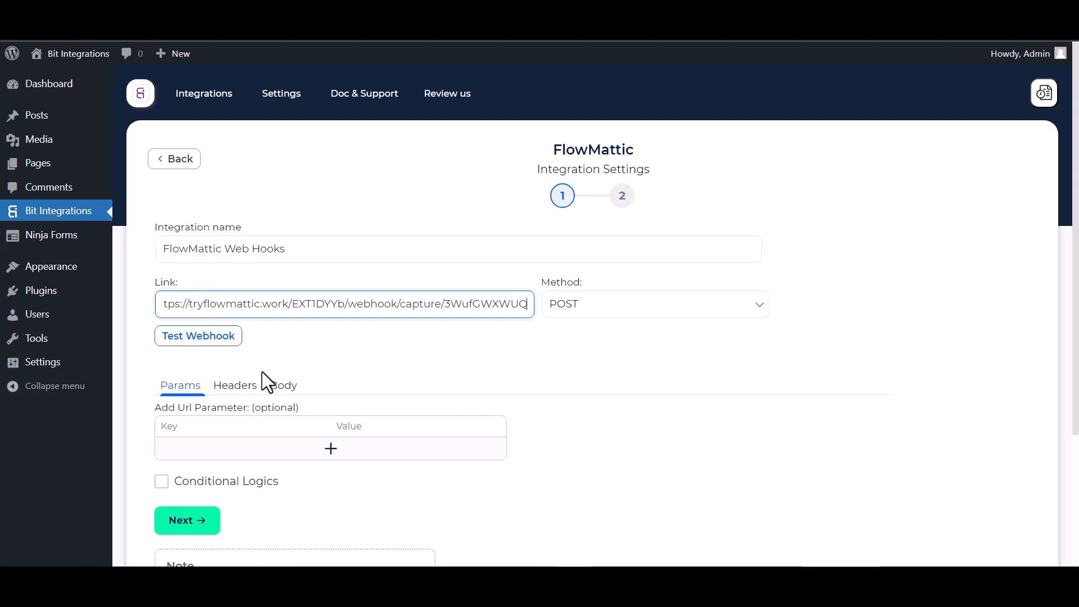
left_click(277, 385)
left_click(166, 426)
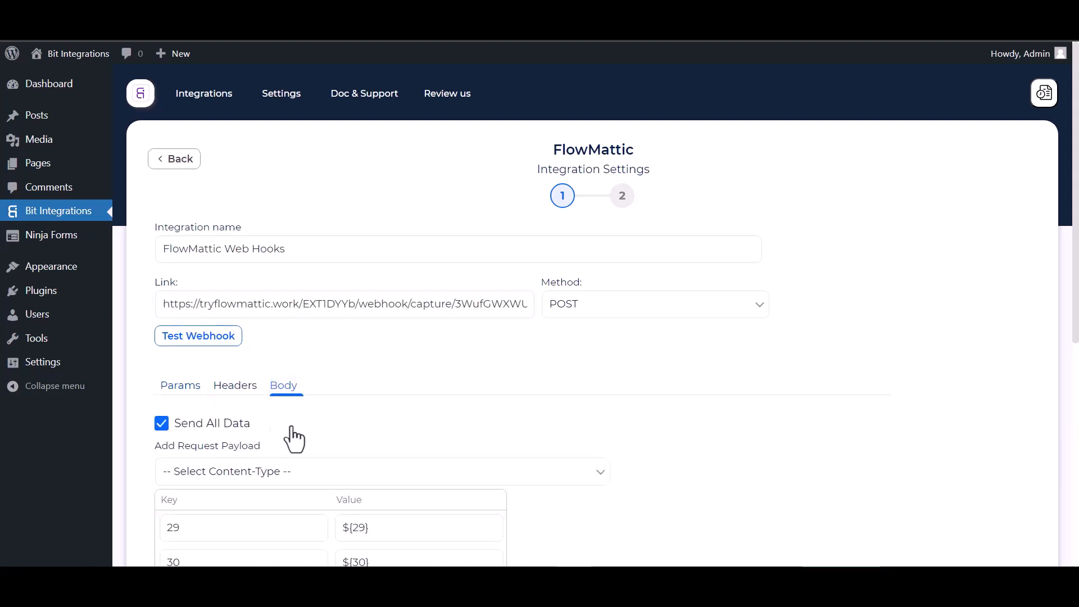
scroll(285, 440, "down", 1)
left_click(299, 408)
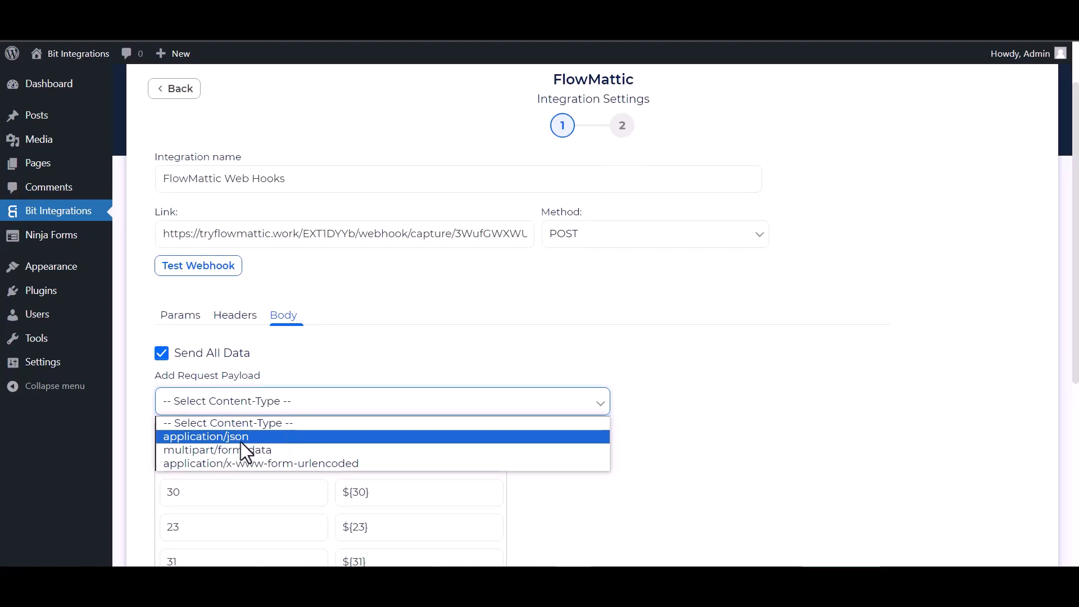
left_click(241, 441)
scroll(281, 416, "down", 2)
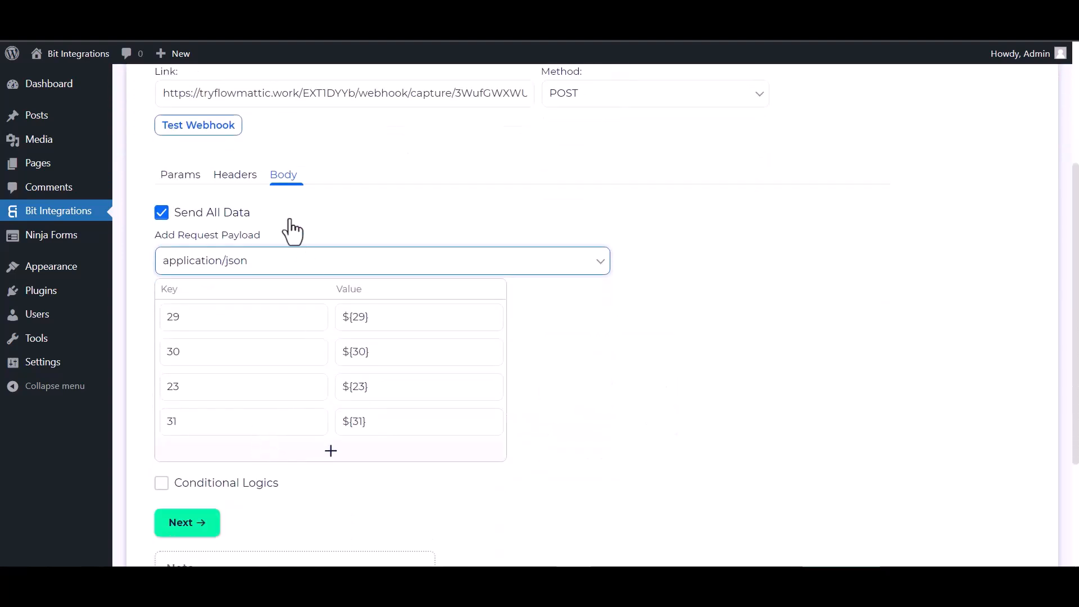
Step: Test the webhook successfully, then finish and save the integration
left_click(191, 128)
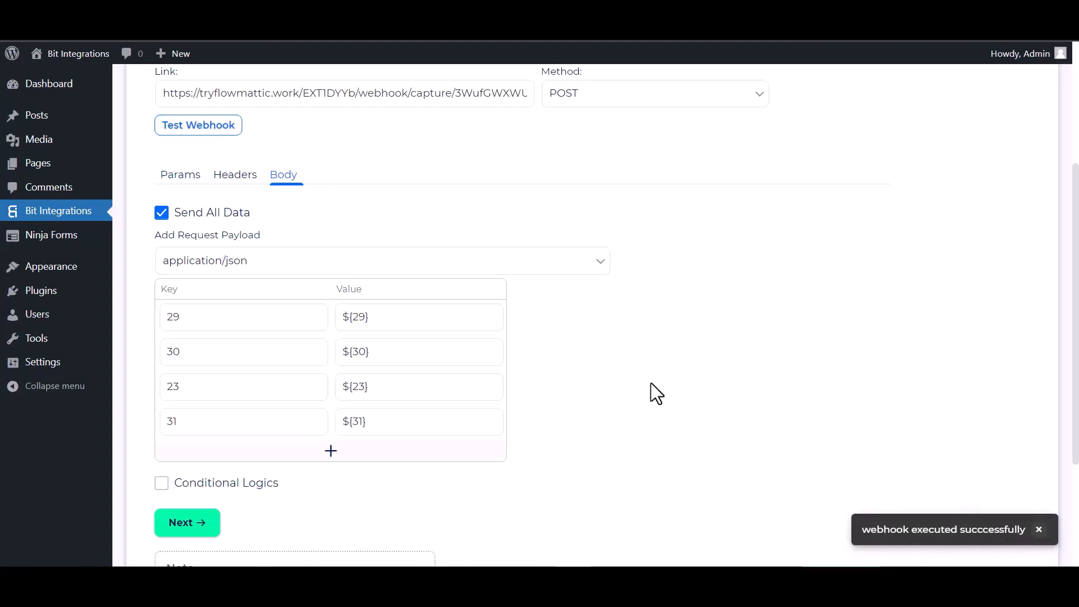
scroll(337, 466, "down", 1)
left_click(199, 454)
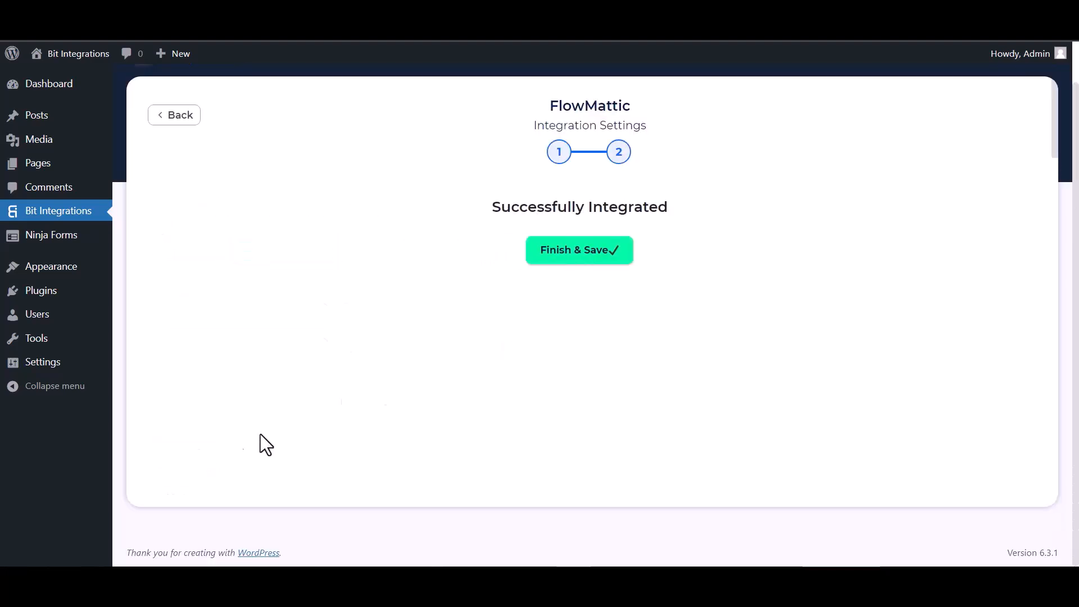
left_click(580, 260)
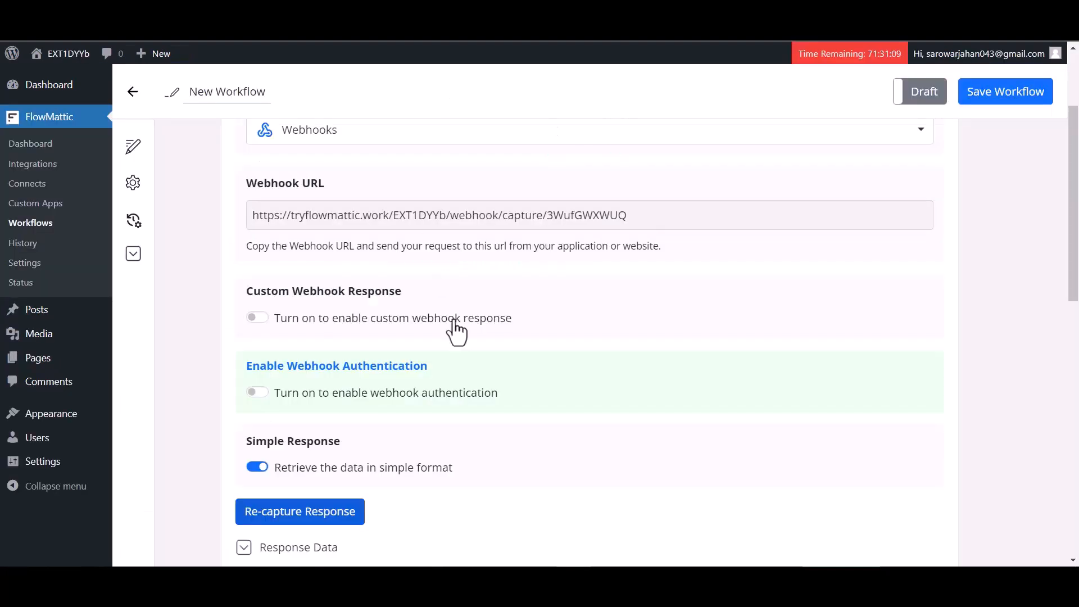
scroll(481, 328, "down", 5)
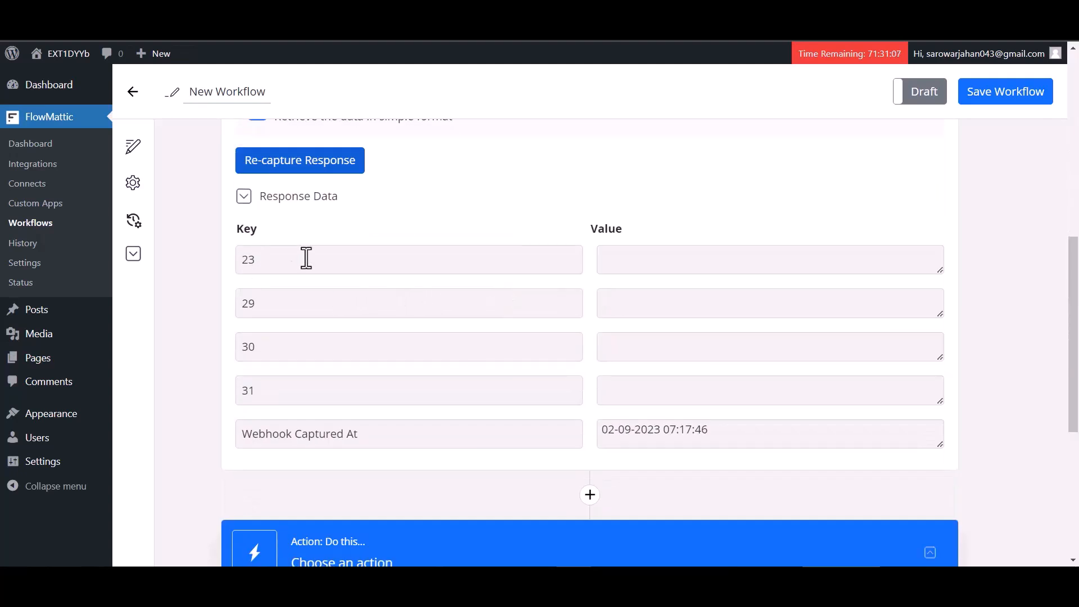
Step: Add a new action step, searching 'mailc' for Mailchimp, with the Add New Member event
scroll(424, 371, "down", 2)
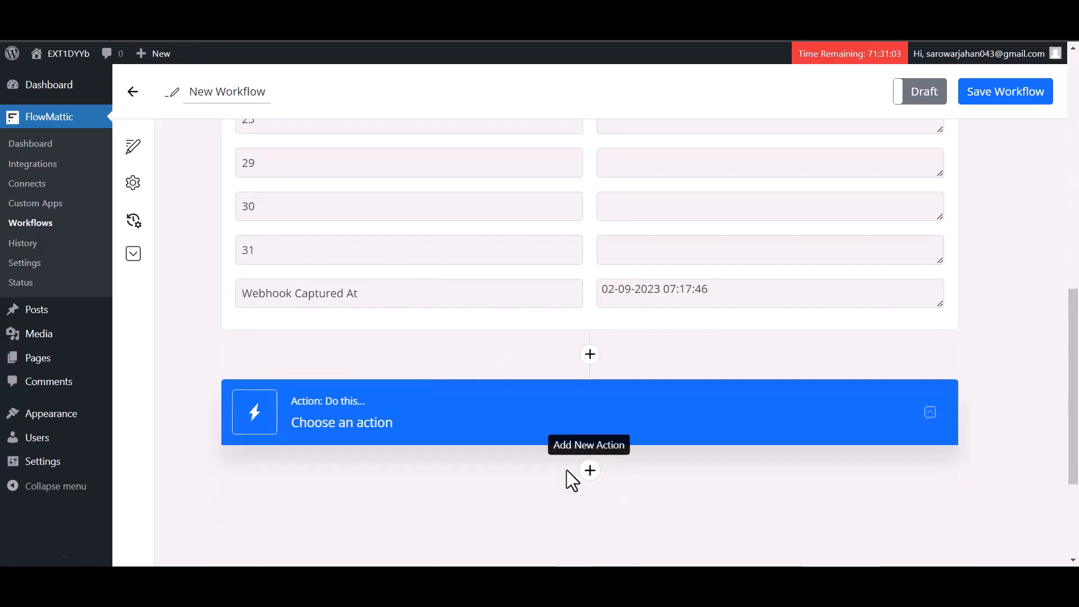
left_click(590, 473)
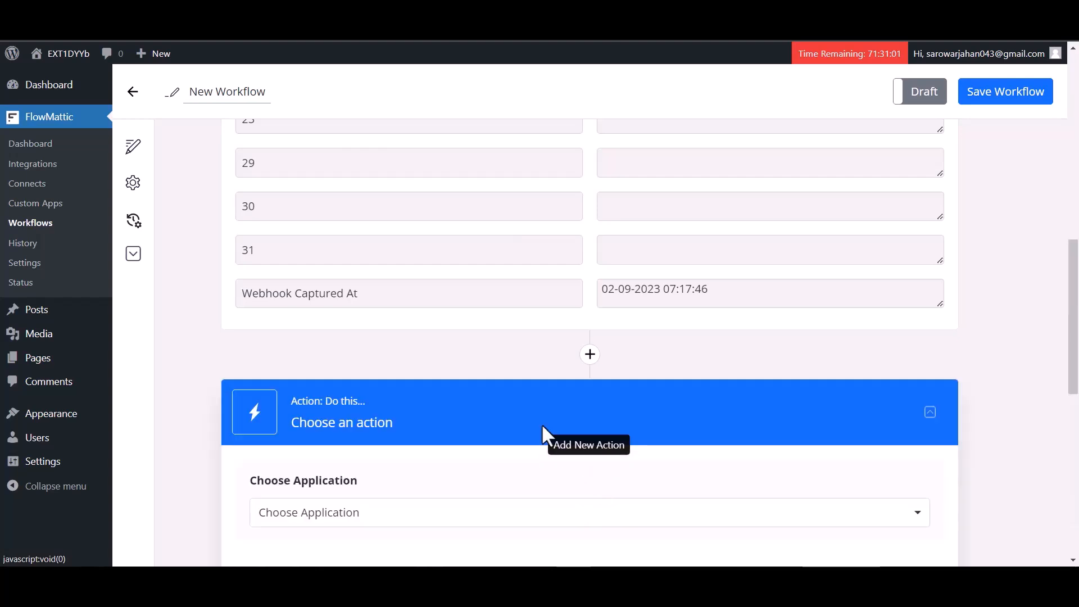
scroll(450, 421, "down", 2)
left_click(435, 377)
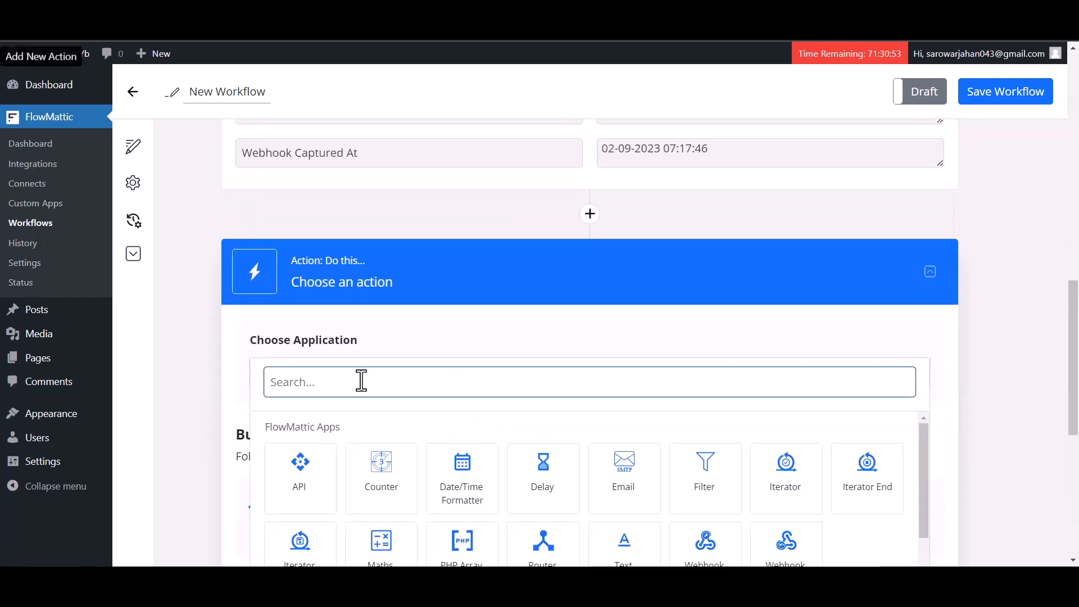
type("mail")
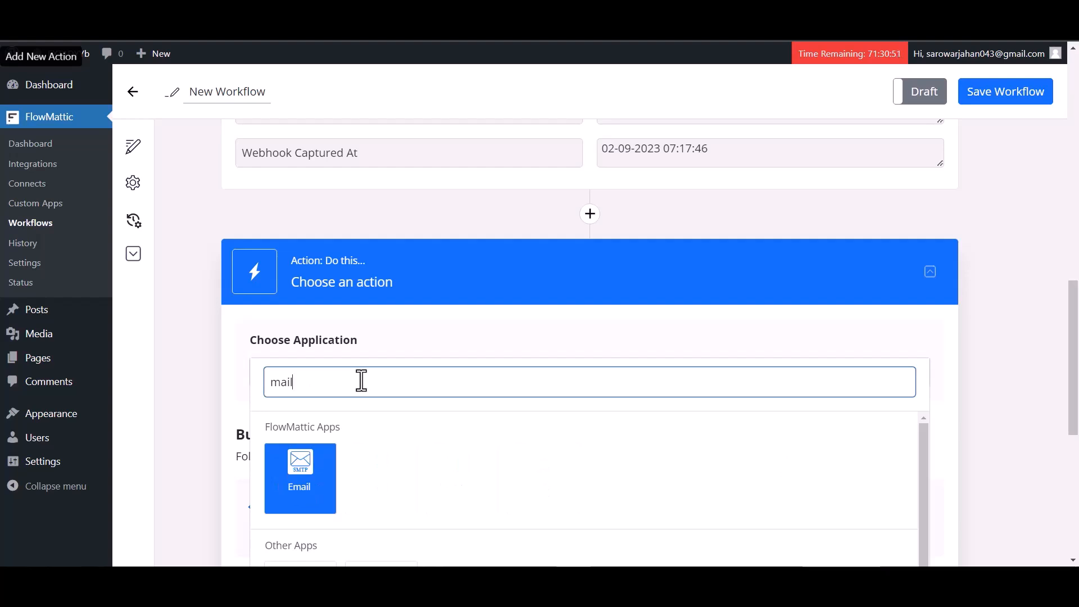
type("c")
left_click(293, 486)
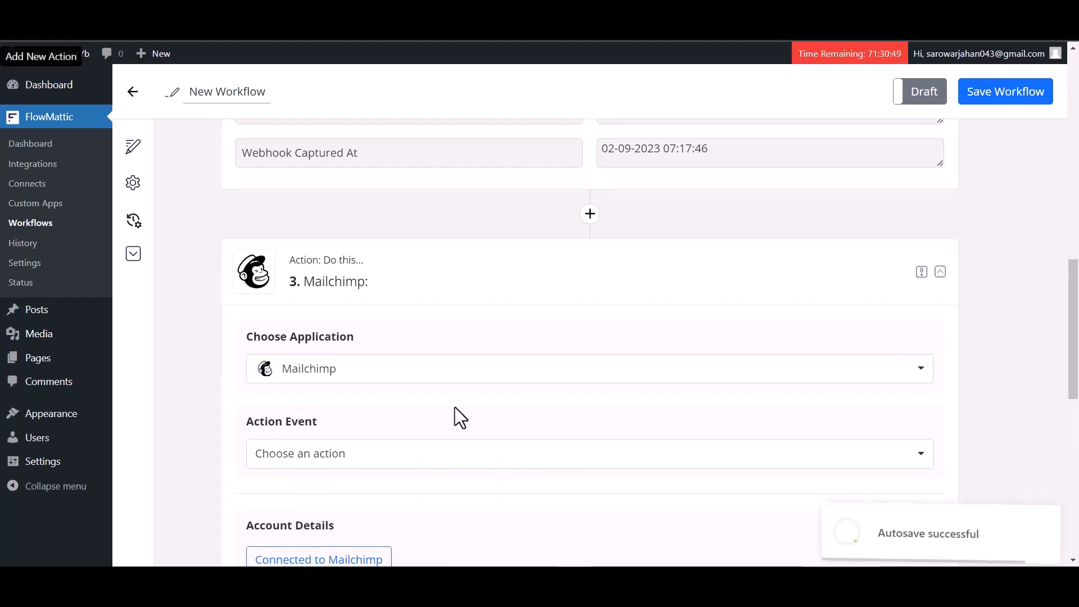
scroll(450, 402, "down", 1)
left_click(339, 400)
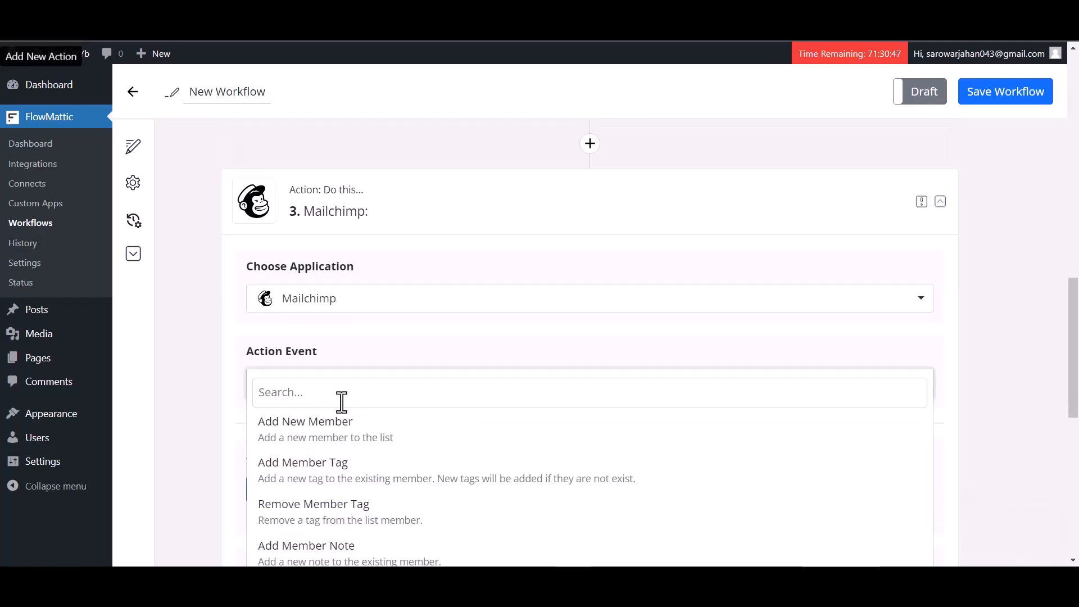
left_click(313, 438)
scroll(338, 298, "down", 3)
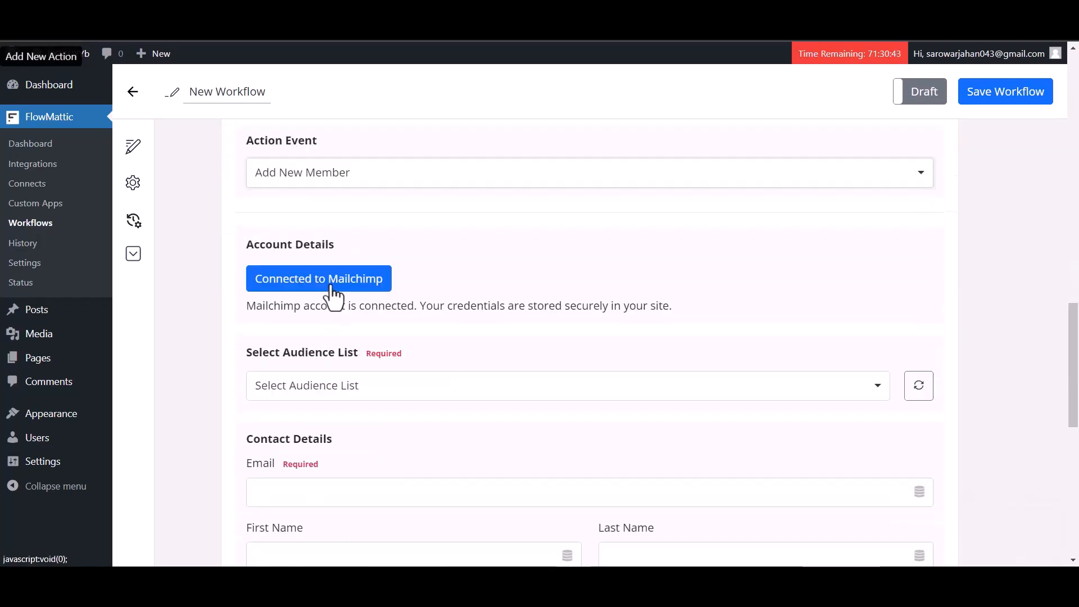
Step: Reauthorize Mailchimp by logging in and allowing FlowMattic access to the account
left_click(331, 287)
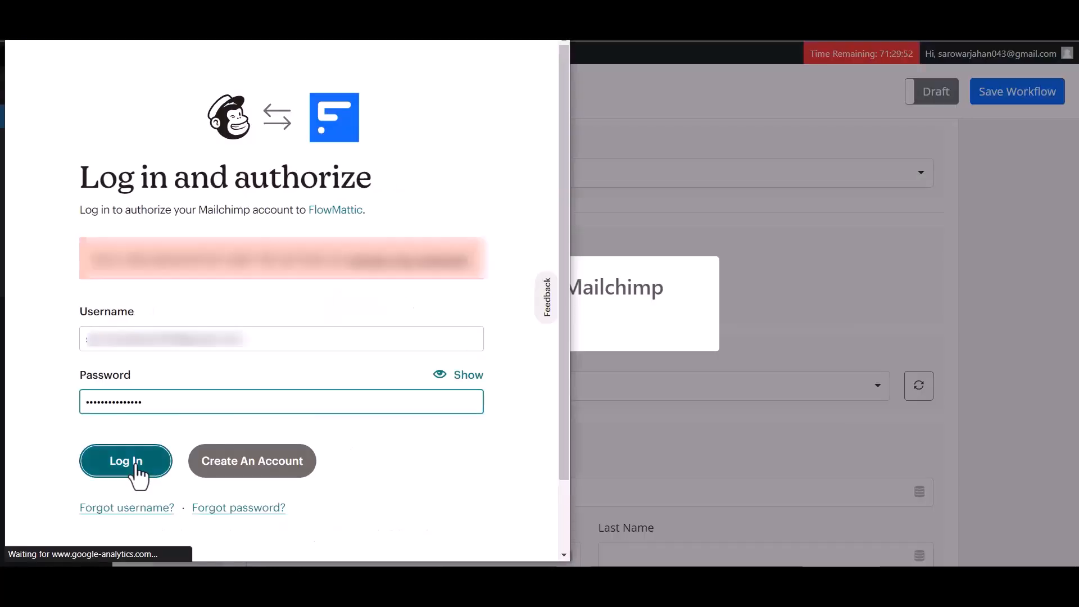
left_click(137, 465)
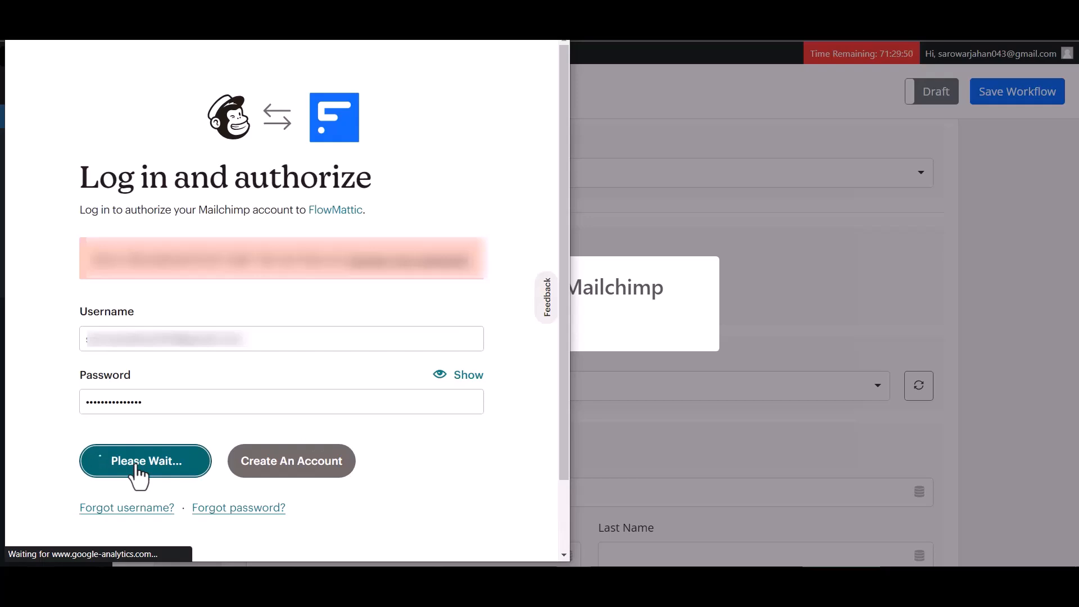
scroll(232, 324, "down", 2)
left_click(57, 522)
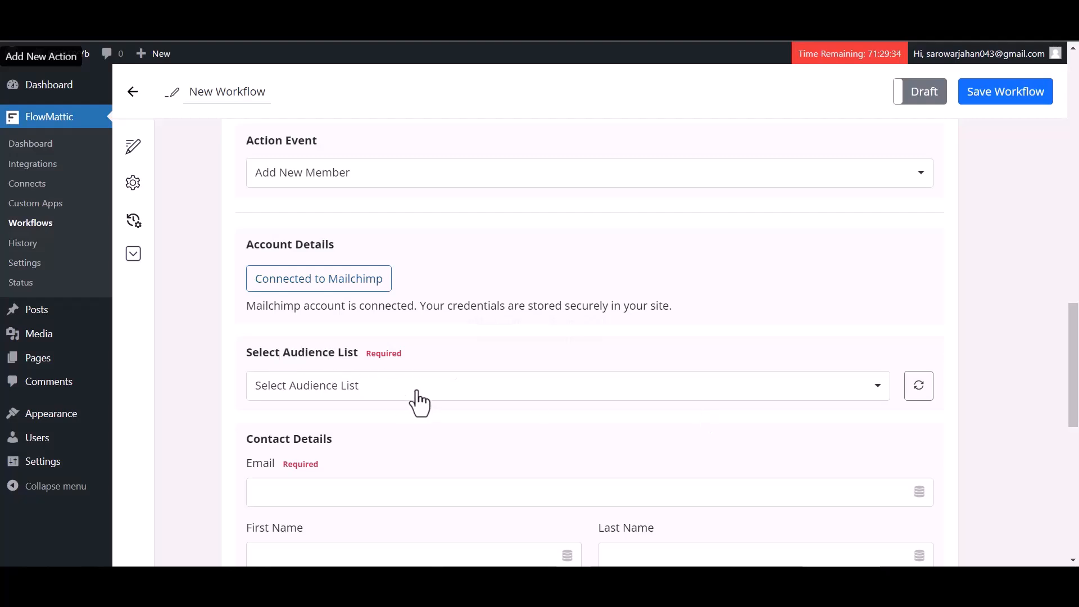
Step: Choose the audience list and map the Email field to webhook item 23
left_click(415, 393)
left_click(337, 444)
scroll(400, 388, "down", 3)
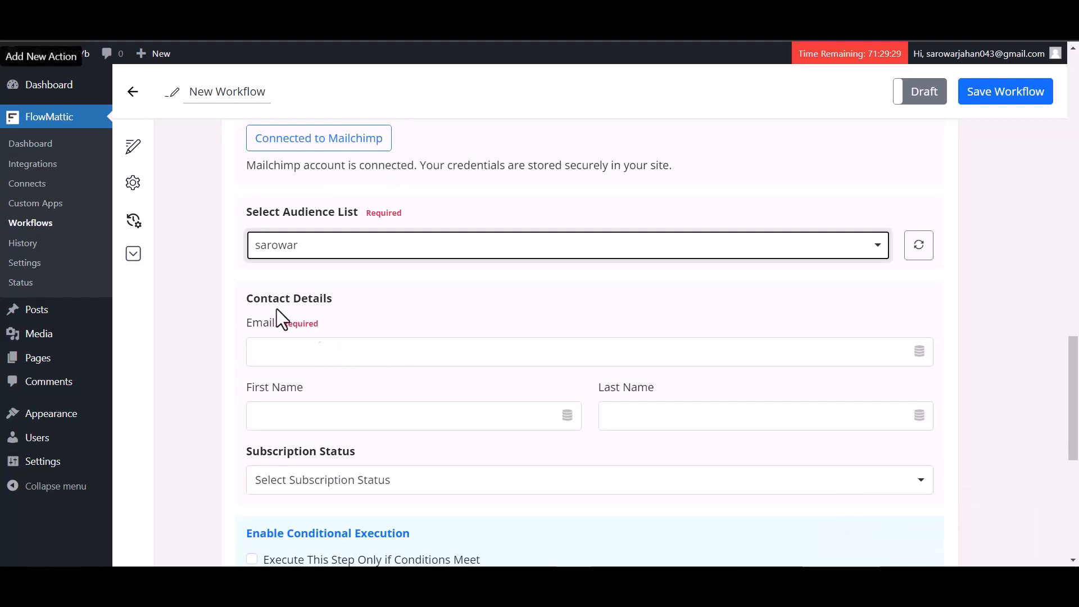
left_click(381, 357)
left_click(304, 450)
scroll(355, 458, "down", 3)
left_click(320, 337)
Step: Map First Name and Last Name to webhook items 29 and 30, and set status Subscribed
left_click(393, 275)
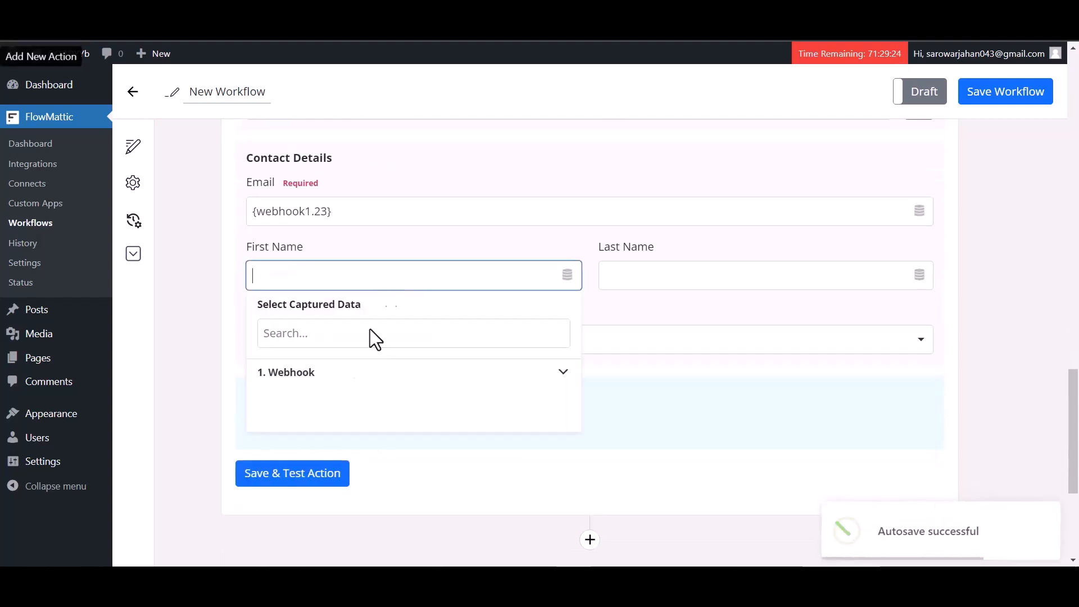
left_click(342, 374)
left_click(309, 426)
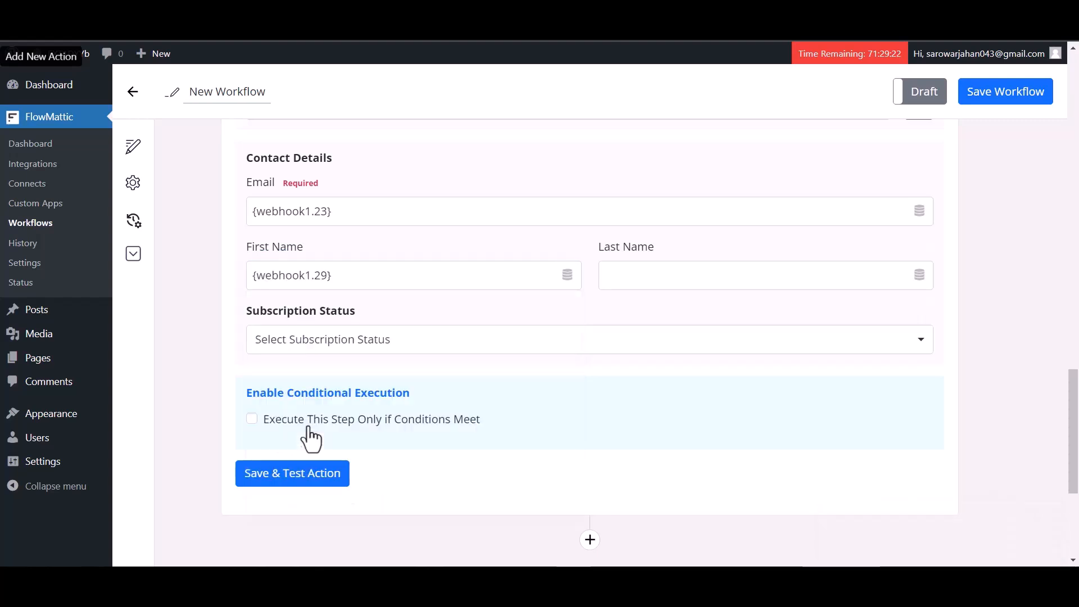
left_click(645, 269)
left_click(657, 361)
left_click(651, 446)
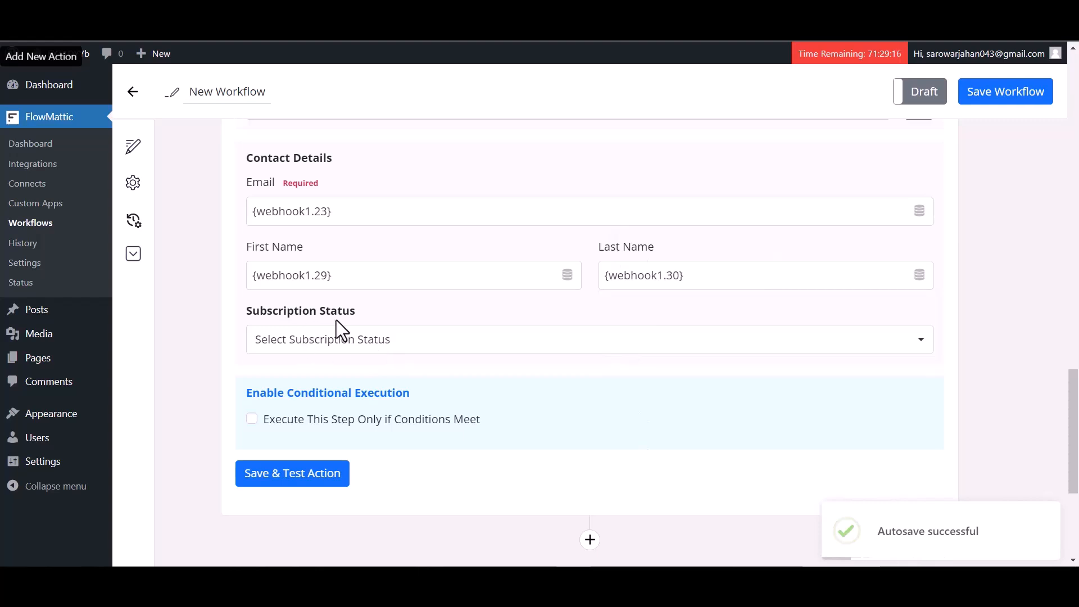
left_click(314, 339)
left_click(301, 383)
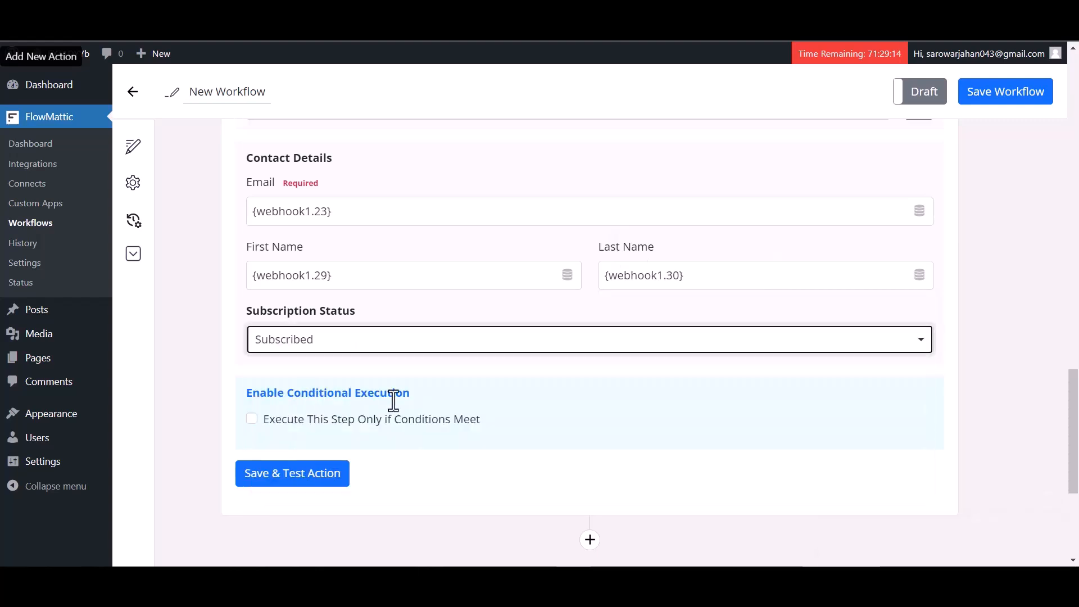
scroll(505, 370, "down", 3)
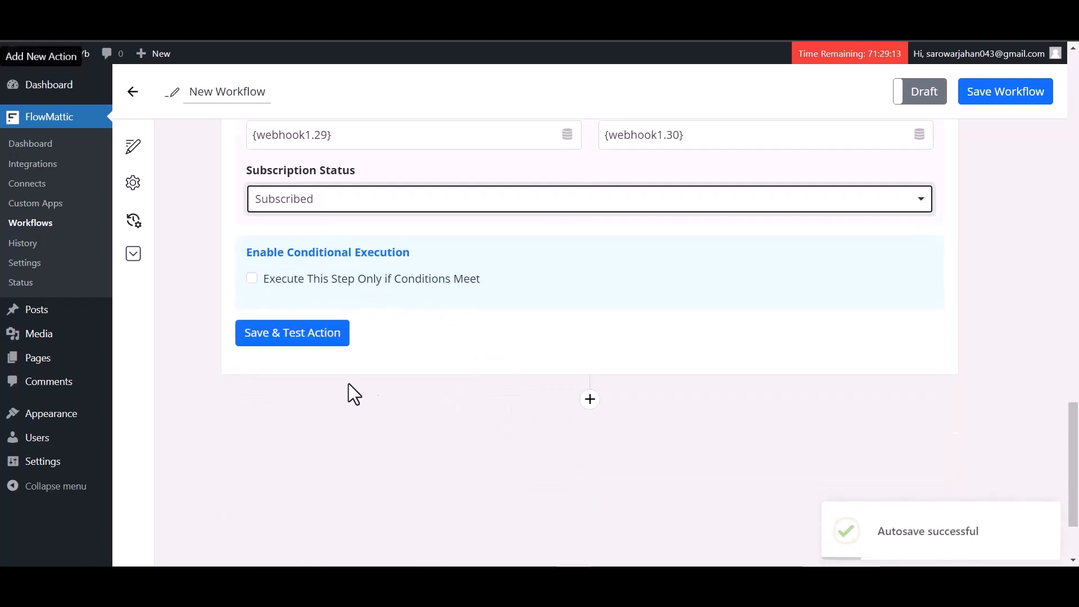
Step: Save and test the Mailchimp action, then save the workflow and switch it to Live
left_click(313, 344)
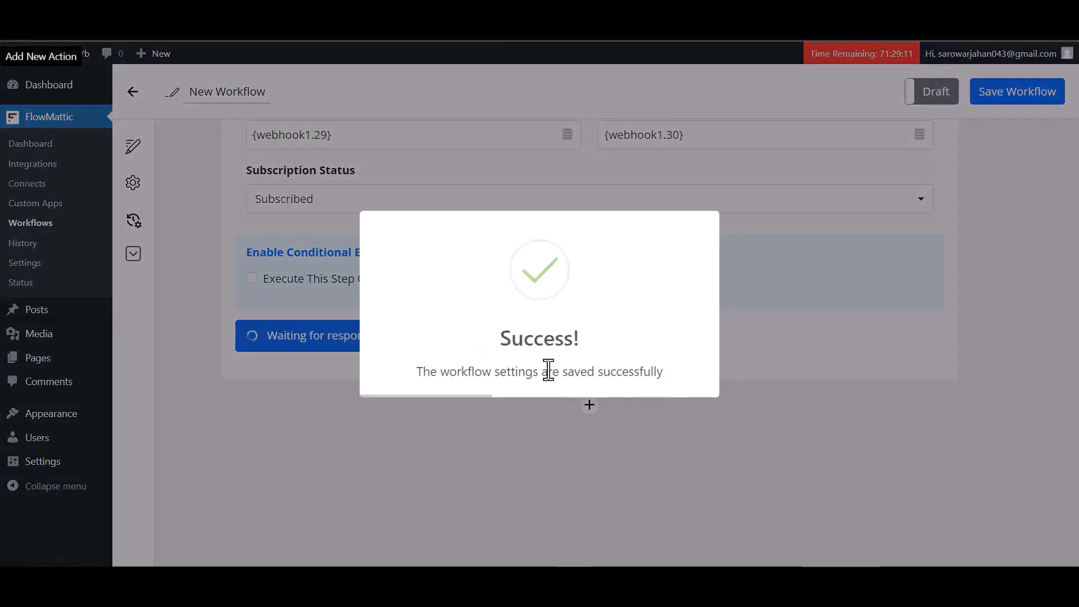
scroll(751, 380, "down", 4)
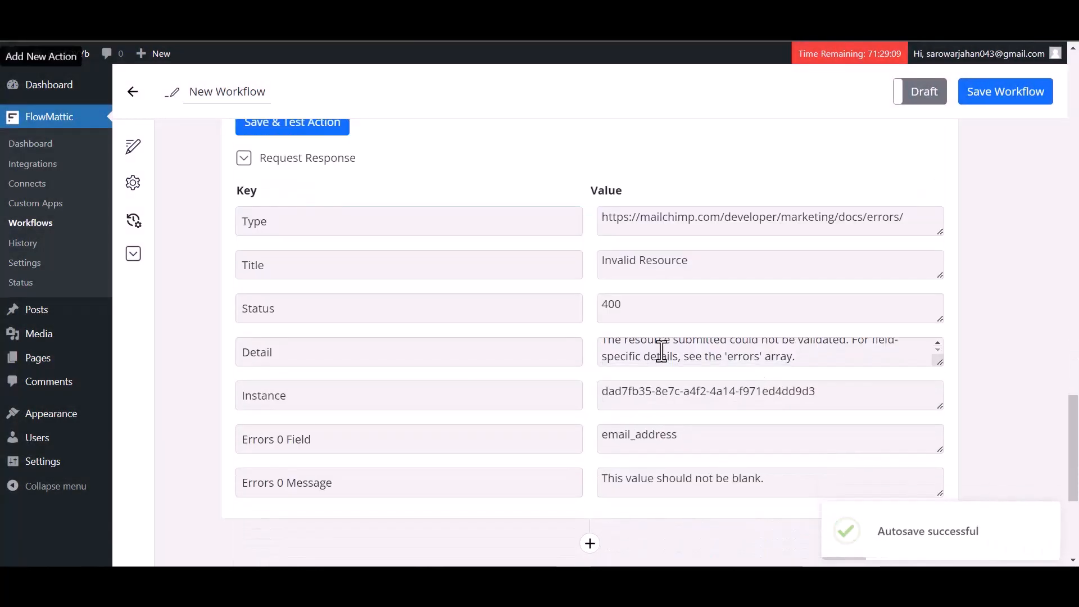
scroll(696, 326, "up", 7)
scroll(697, 326, "up", 10)
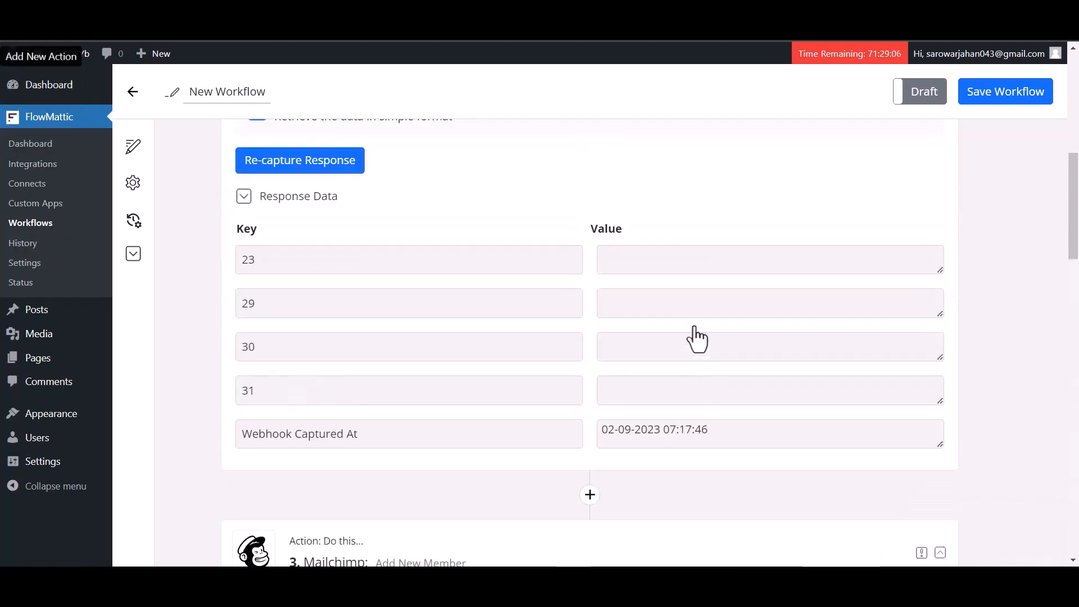
scroll(697, 337, "up", 7)
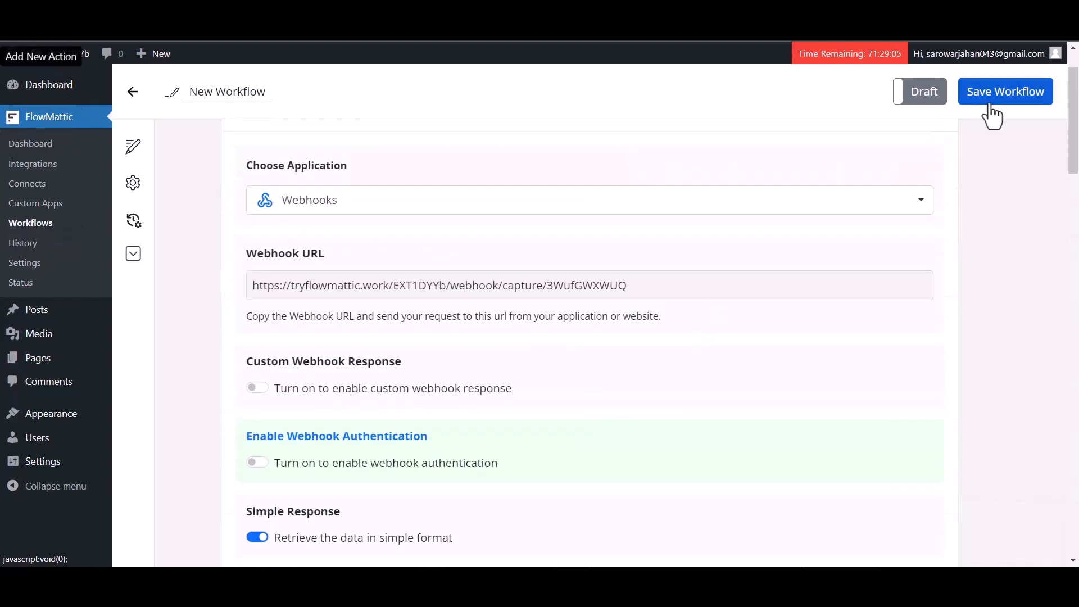
left_click(989, 98)
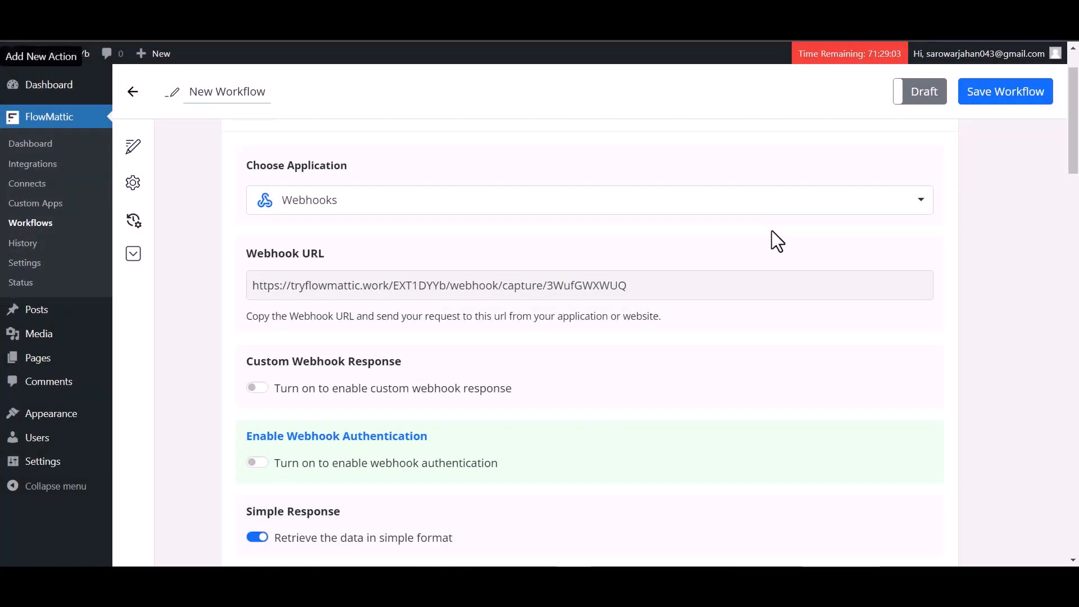
left_click(920, 93)
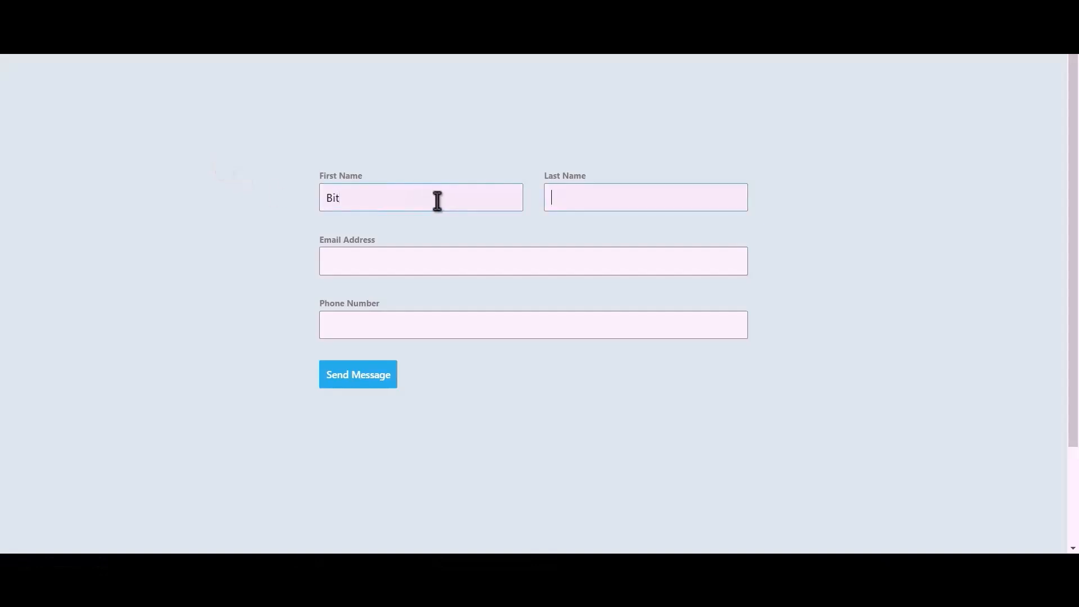
Step: Finish the contact form with last name Integrations, an e-mail and phone, then send it
type("gration")
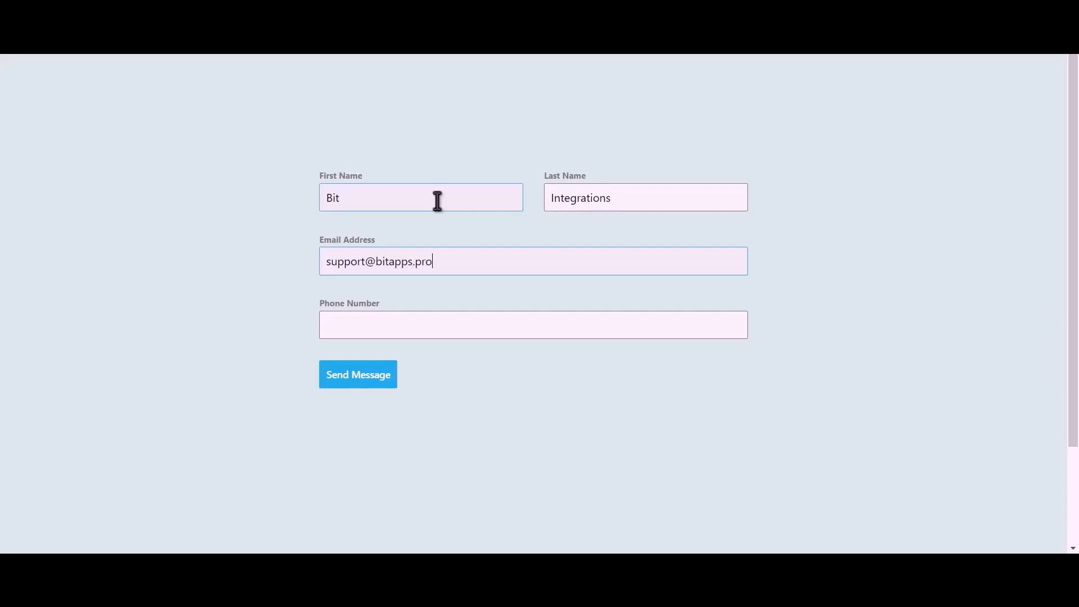
type("44455566")
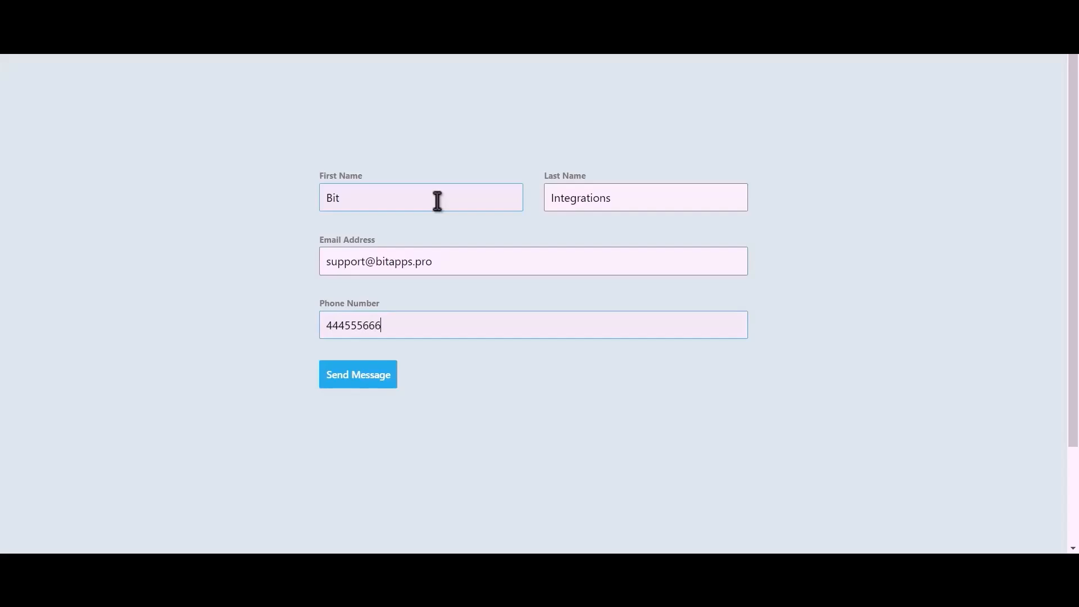
type("6")
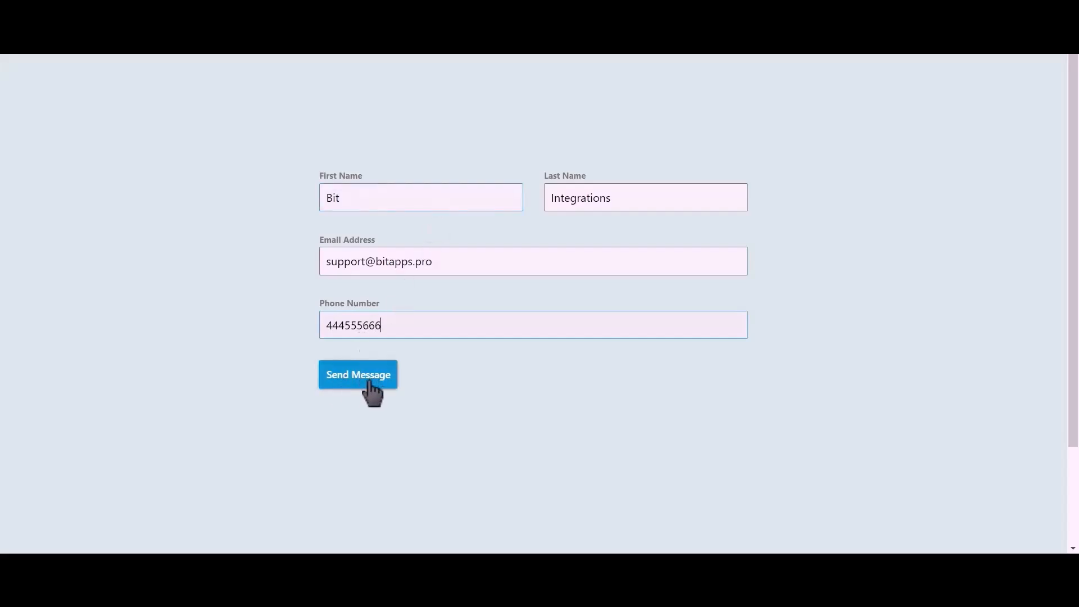
left_click(372, 392)
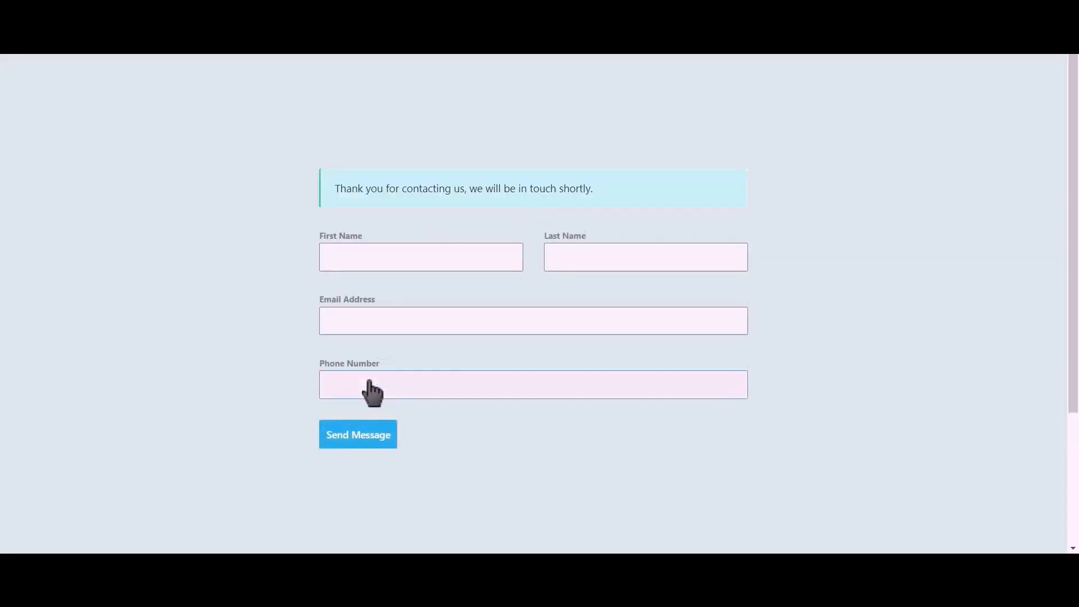